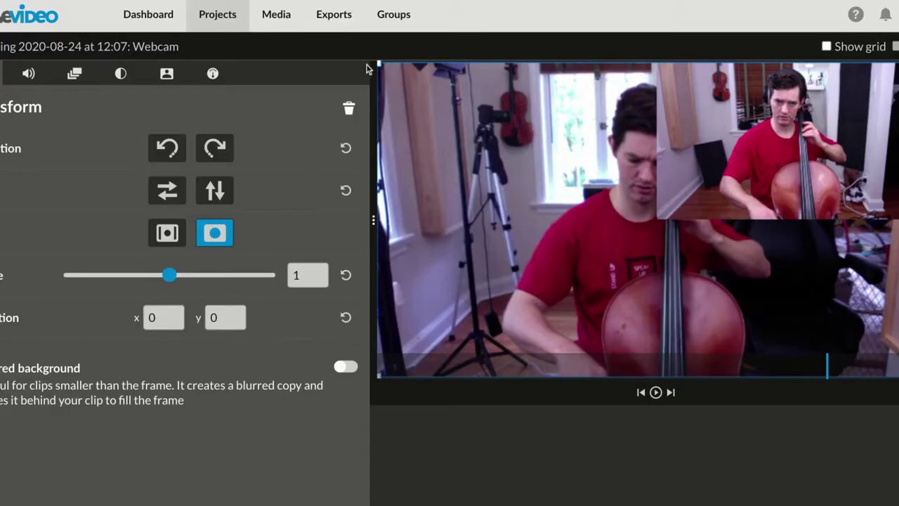
mouse_move(377, 62)
mouse_down()
mouse_move(459, 110)
mouse_move(528, 188)
mouse_up()
mouse_move(593, 218)
mouse_down()
mouse_move(494, 150)
mouse_move(438, 135)
mouse_up()
drag(571, 186, 633, 211)
drag(563, 152, 572, 164)
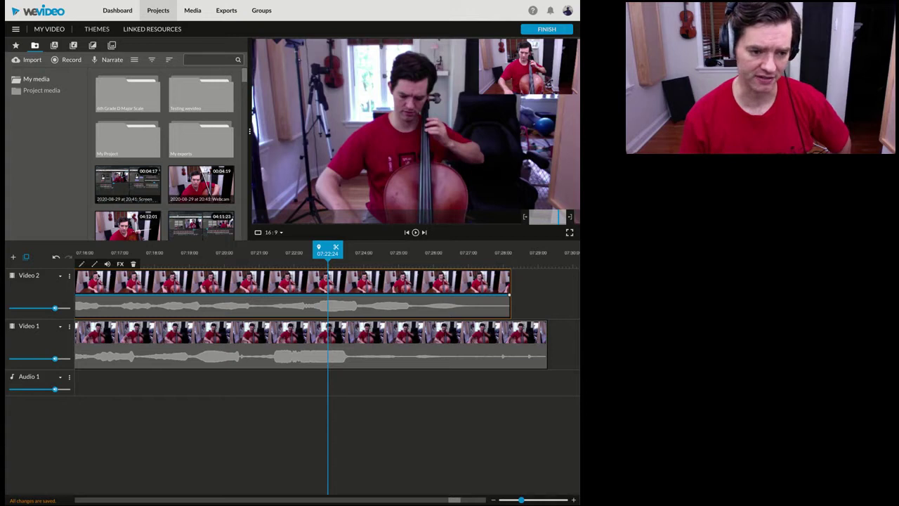
click(82, 264)
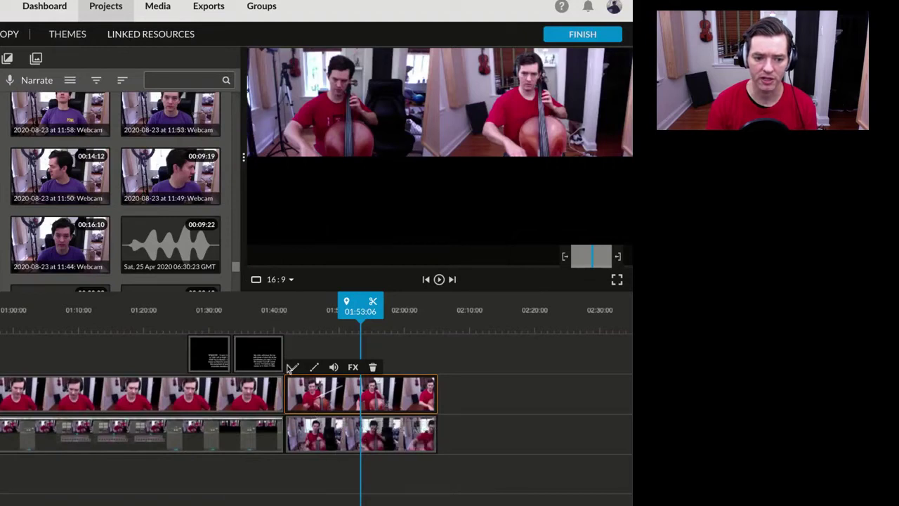
click(296, 370)
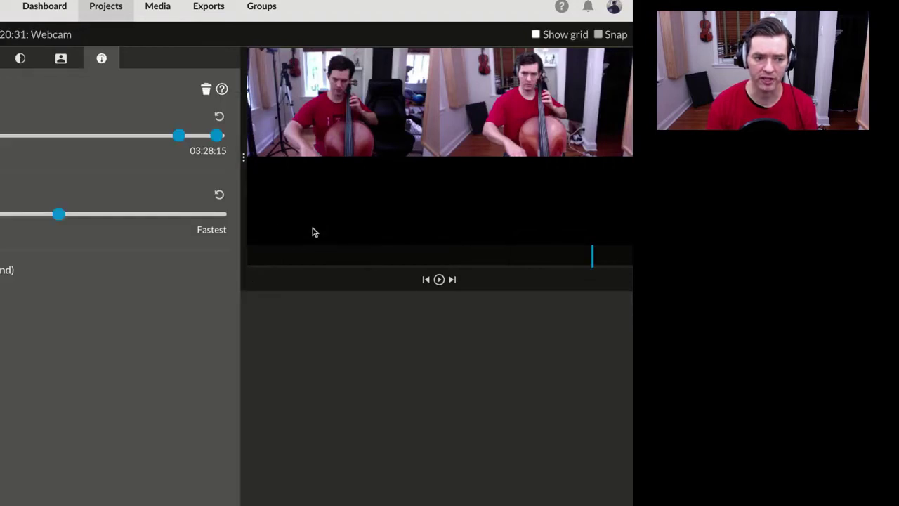
click(0, 58)
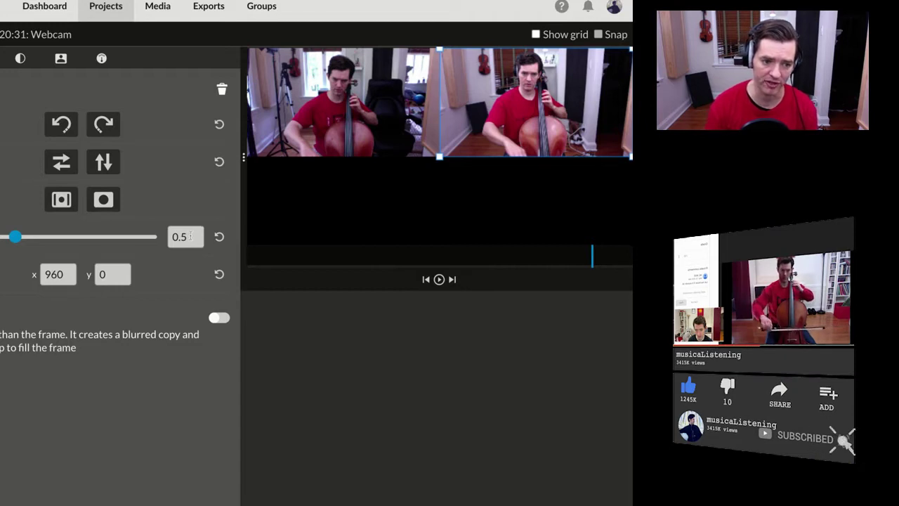
Step: Set the clip's scale to 0.25 and move it into the frame's upper-right corner, at about x 1432, y 4
click(184, 236)
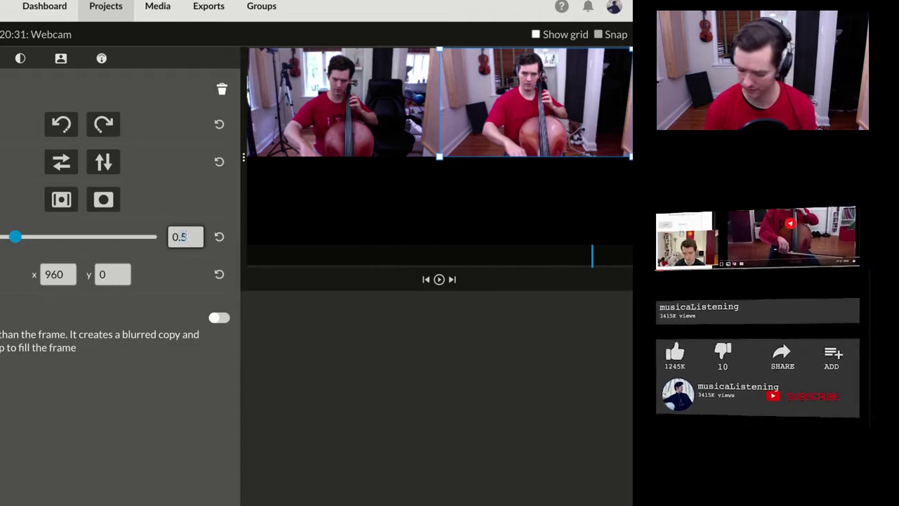
key(BackSpace)
text(25)
key(Return)
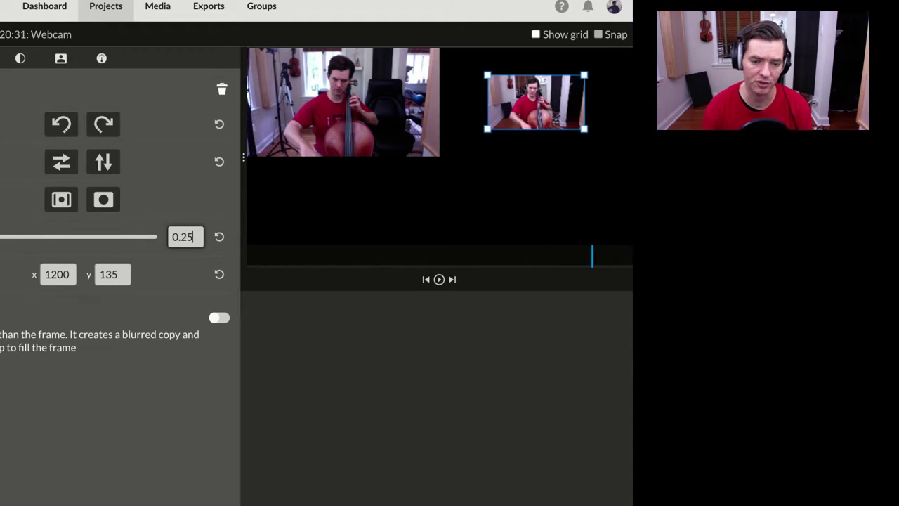
drag(490, 132, 535, 108)
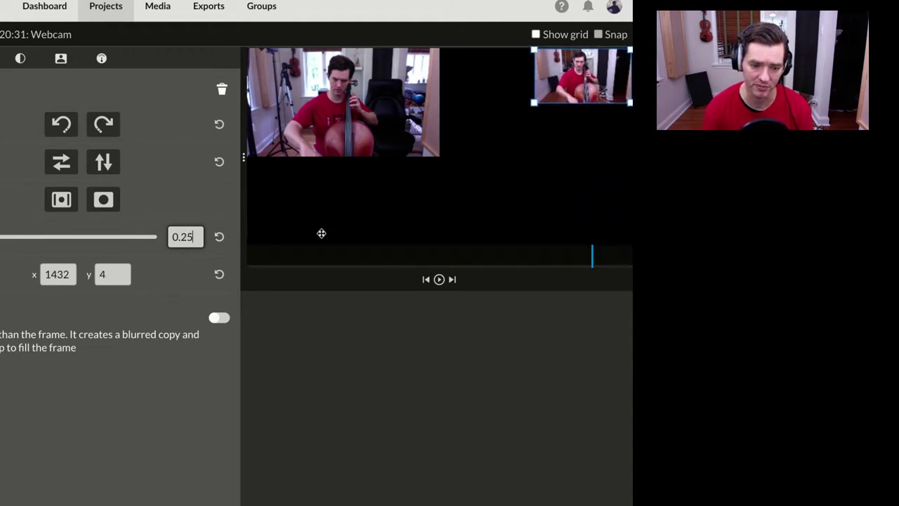
Step: Undo the scale change to 0.25 and set the clip's position to x 960, y 0
key(ctrl+z)
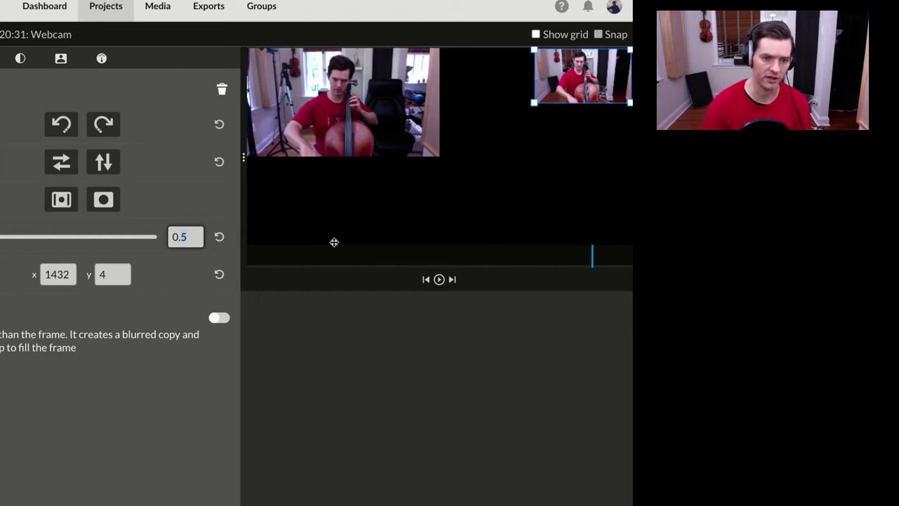
key(Tab)
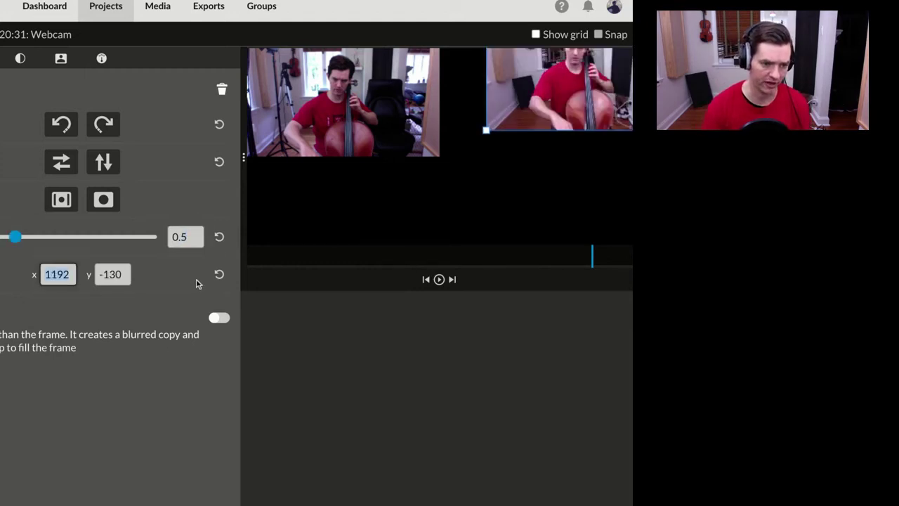
text(960)
key(Tab)
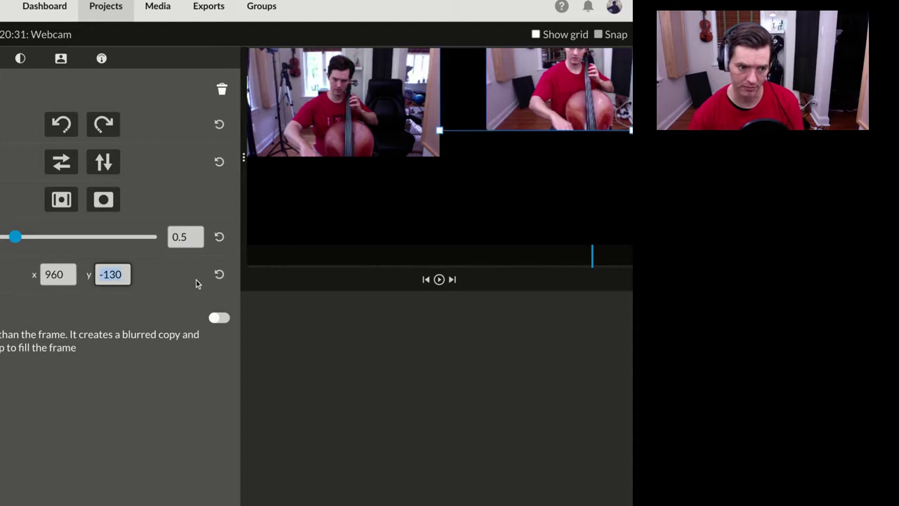
text(0)
key(Tab)
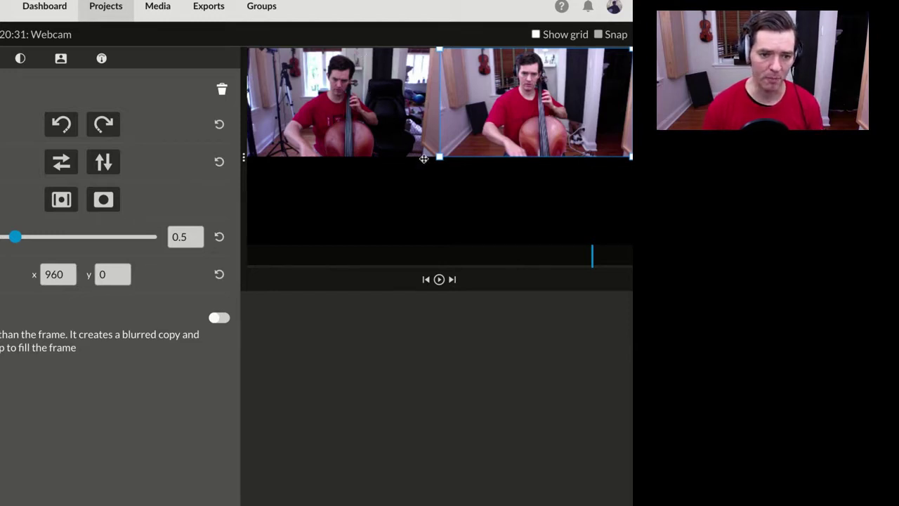
Step: Enlarge the clip freehand to a scale of about 1.13 and move it to about x 506, y -113
drag(441, 157, 373, 193)
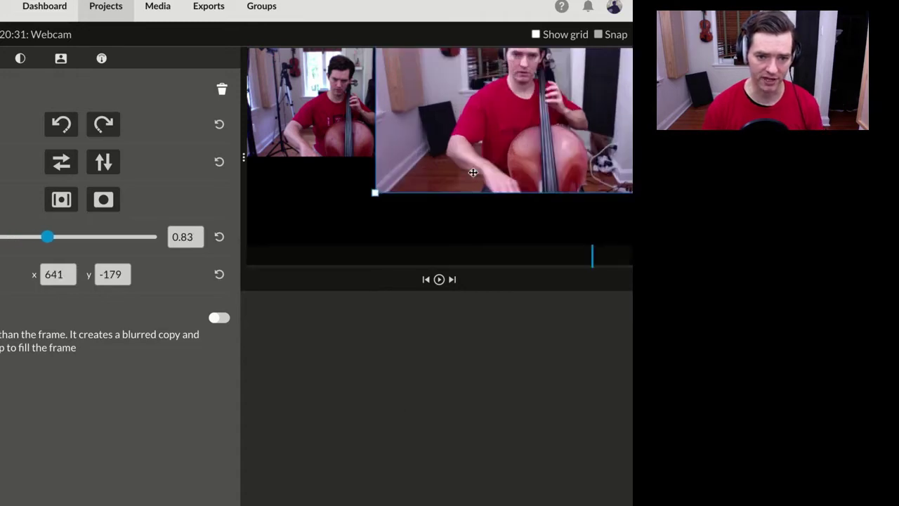
drag(500, 123, 509, 106)
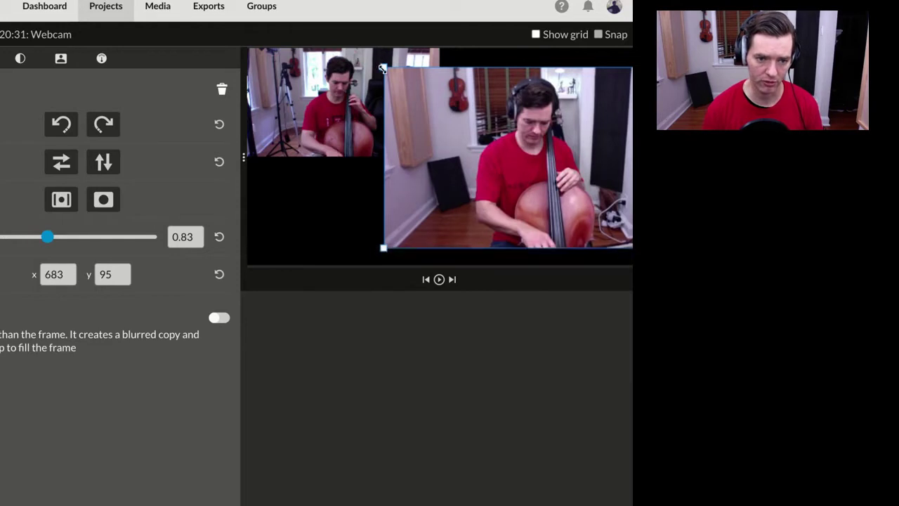
drag(383, 68, 327, 35)
drag(412, 138, 436, 136)
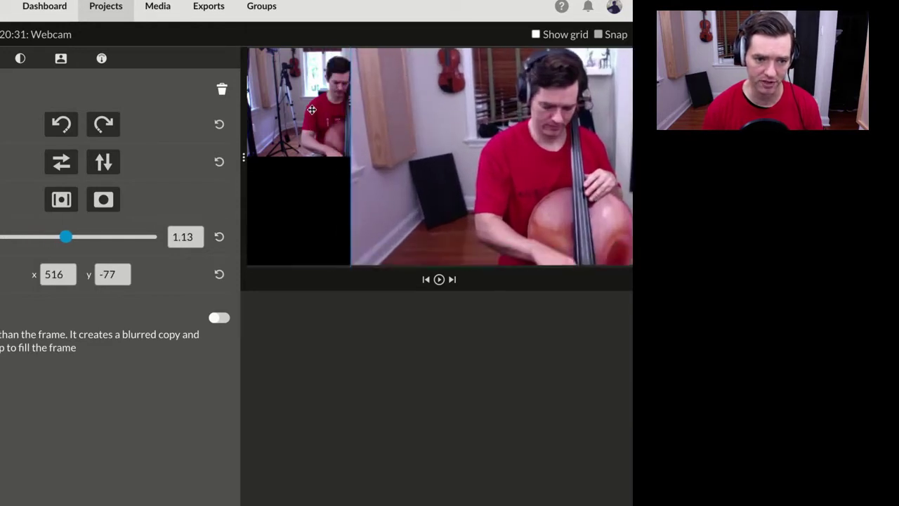
mouse_move(312, 110)
mouse_down()
mouse_move(319, 124)
mouse_move(307, 110)
mouse_up()
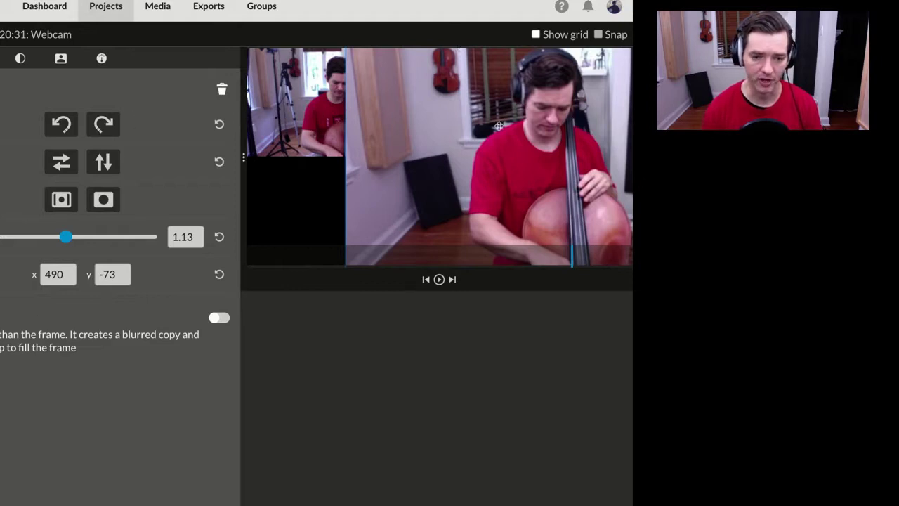
drag(499, 126, 458, 107)
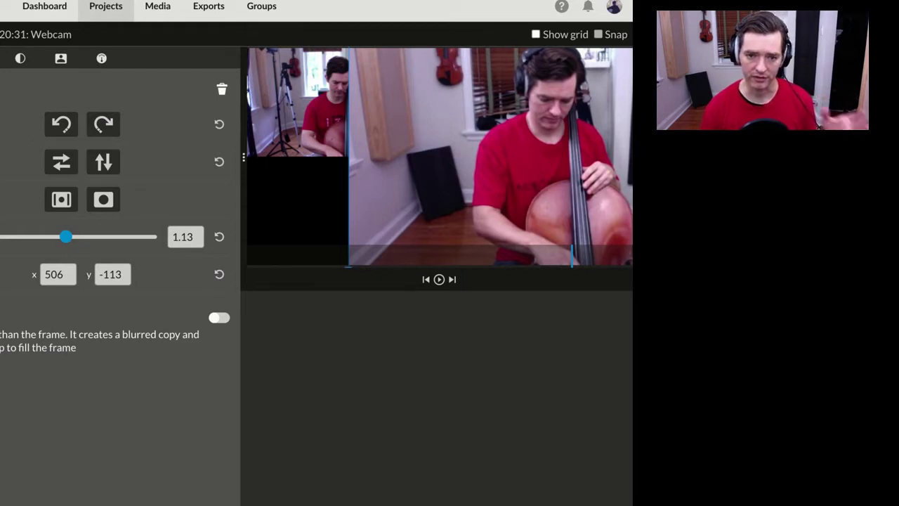
Step: Set the enlarged clip's scale to 0.5 and its position to x 960, y 0
double_click(197, 236)
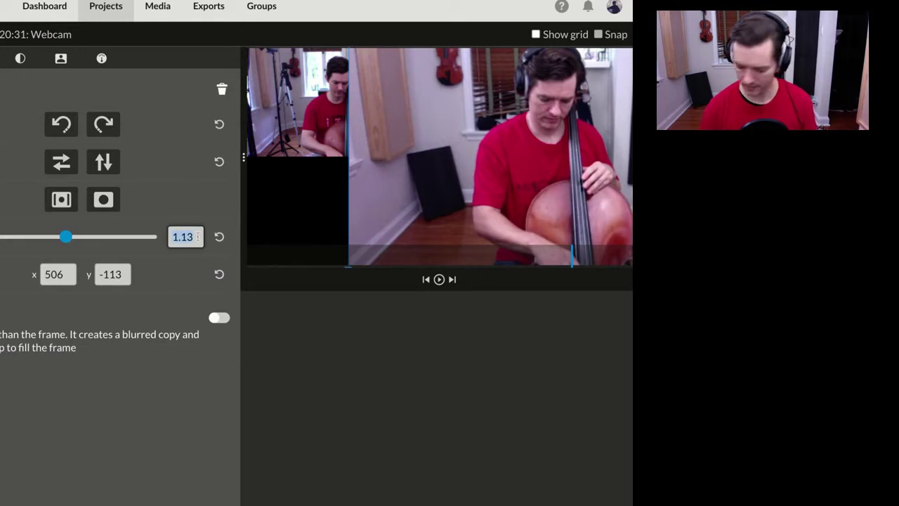
text(0.5)
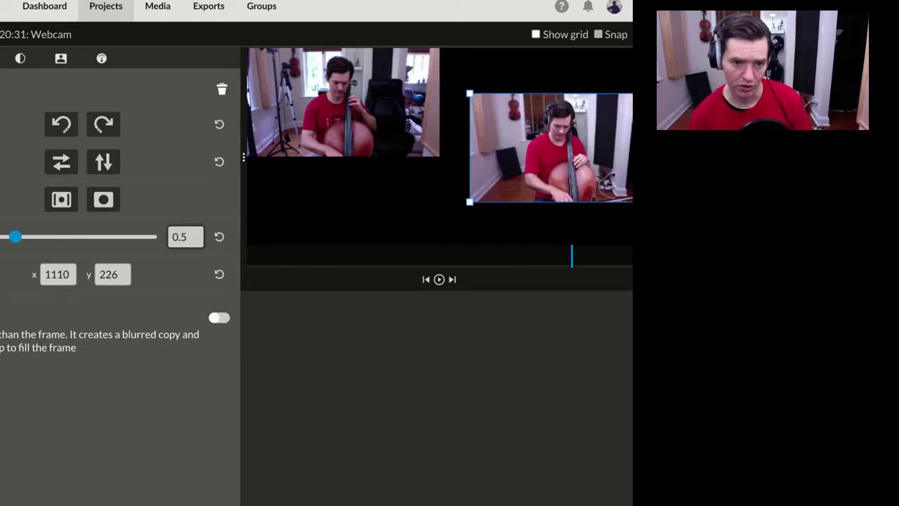
drag(509, 146, 512, 148)
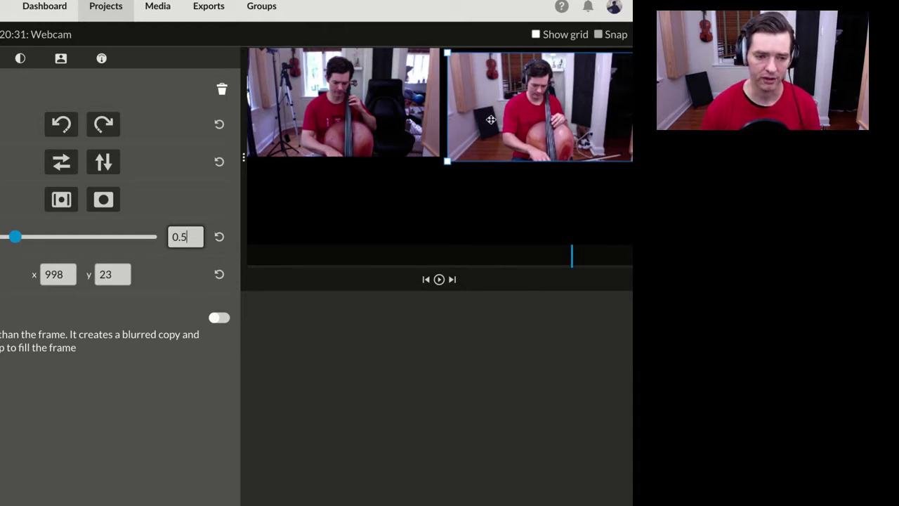
click(30, 273)
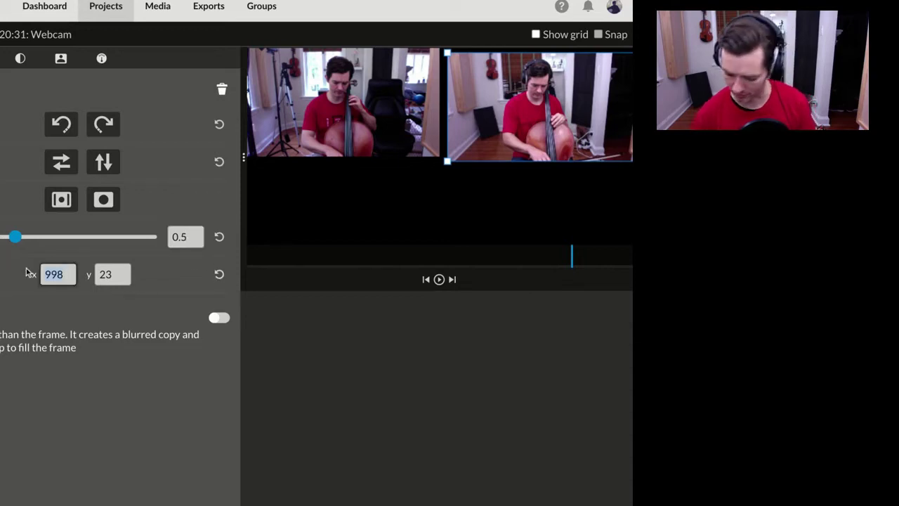
text(960)
key(Tab)
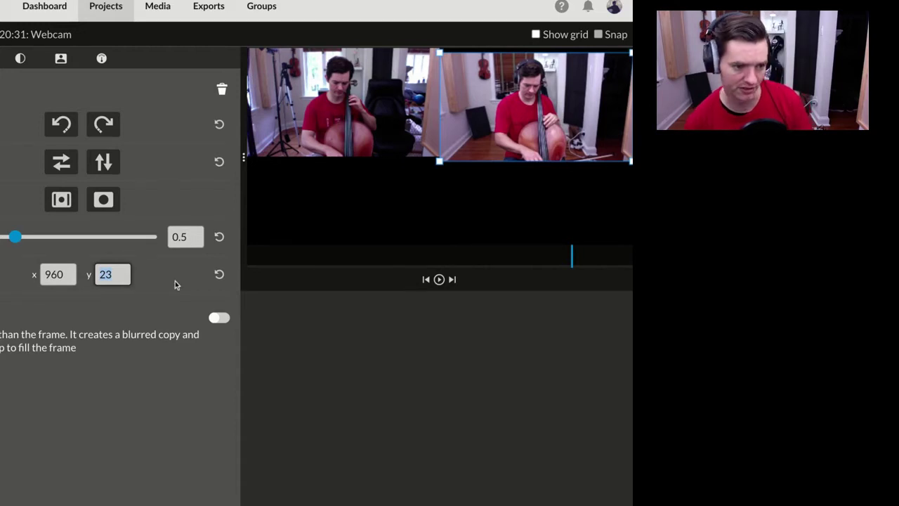
text(0)
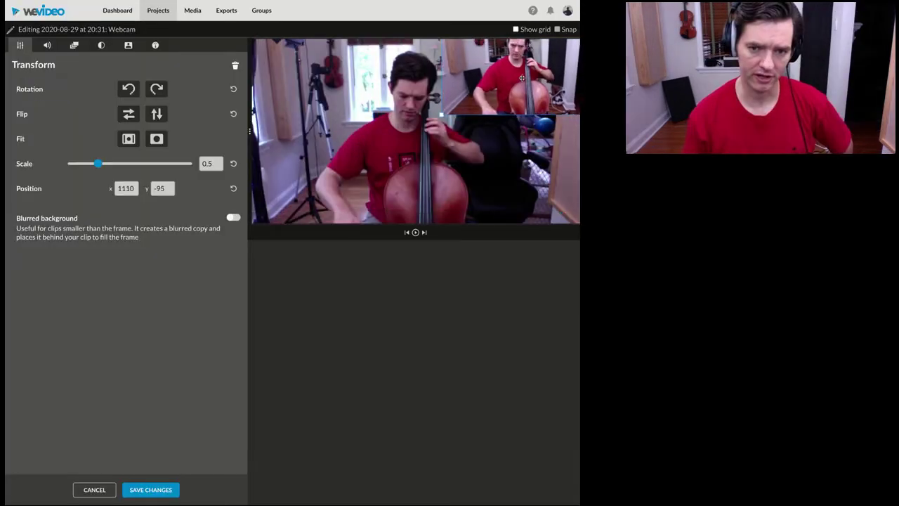
Step: Move the half-size 20:31 webcam clip into the frame's upper-right quarter at exactly x 960, y 0, and save the changes
drag(522, 78, 486, 104)
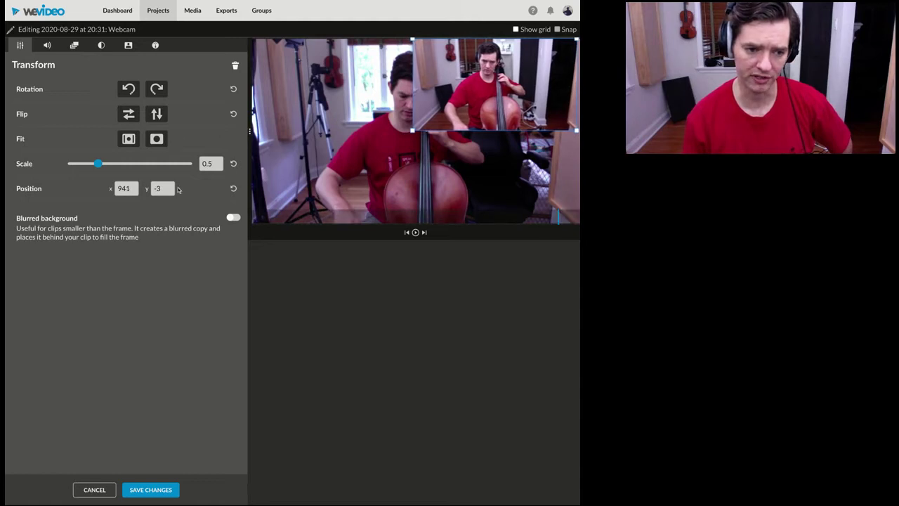
click(128, 189)
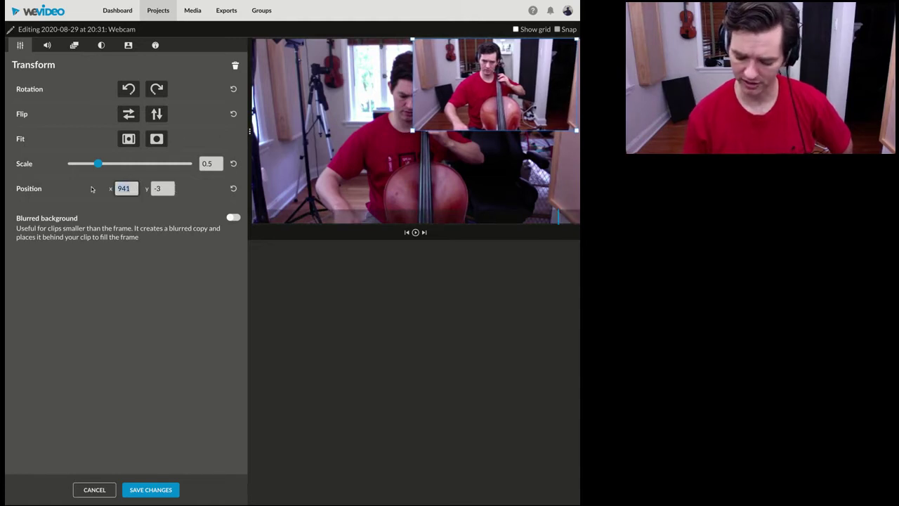
text(960)
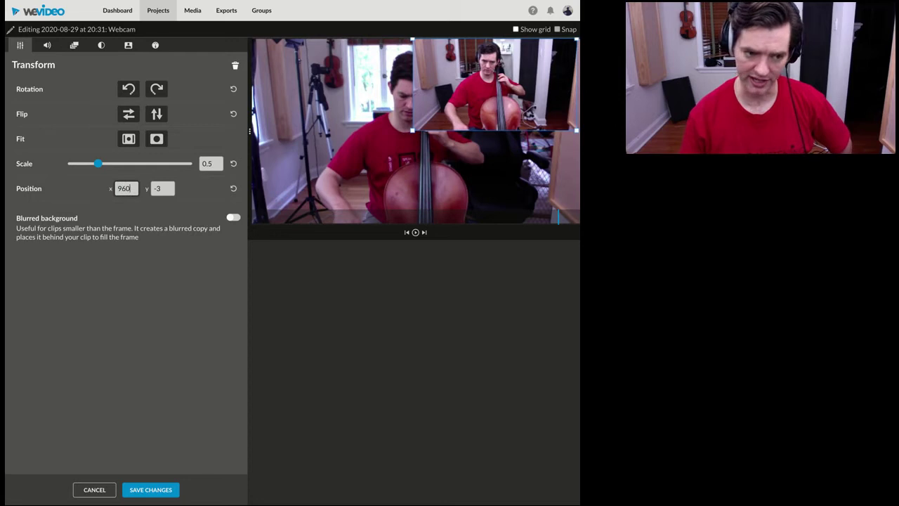
key(Return)
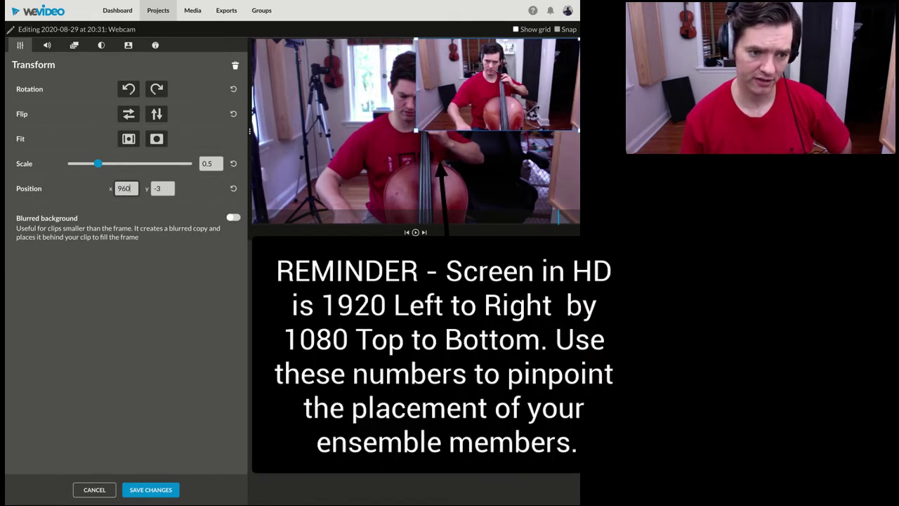
key(Tab)
text(0)
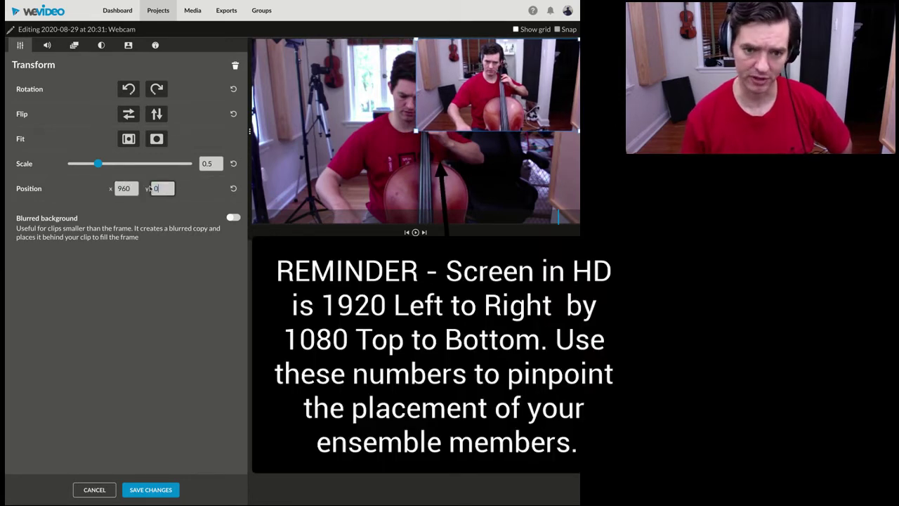
click(150, 489)
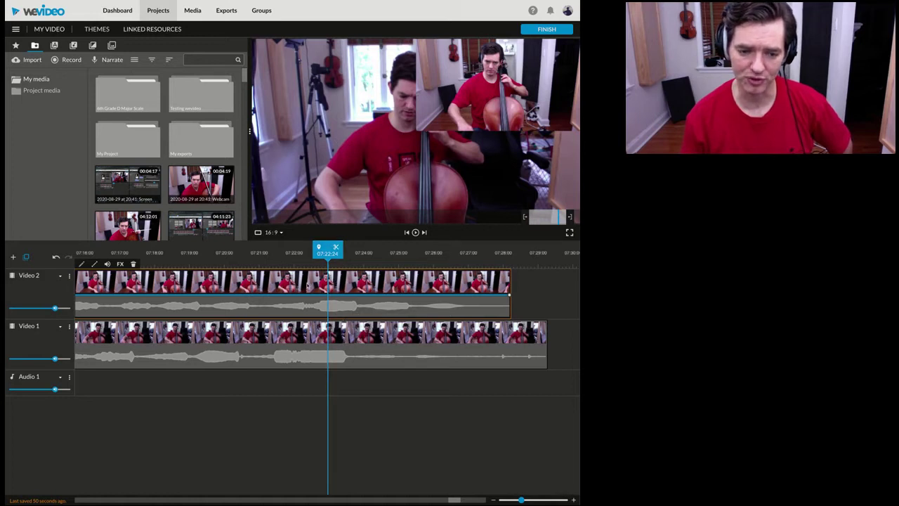
Step: Shrink the Video 1 clip to a scale of about 0.48 and place it in the frame's upper-left area, at about x -14, y 33
click(351, 368)
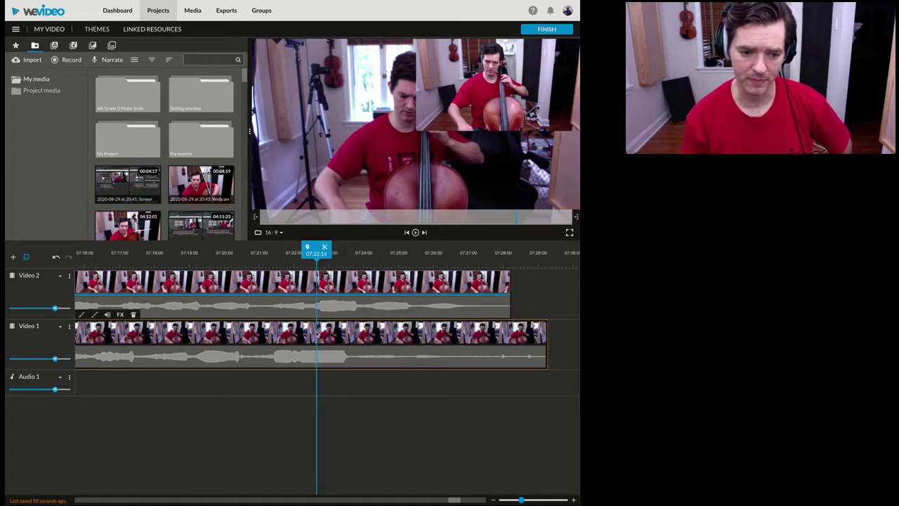
click(80, 317)
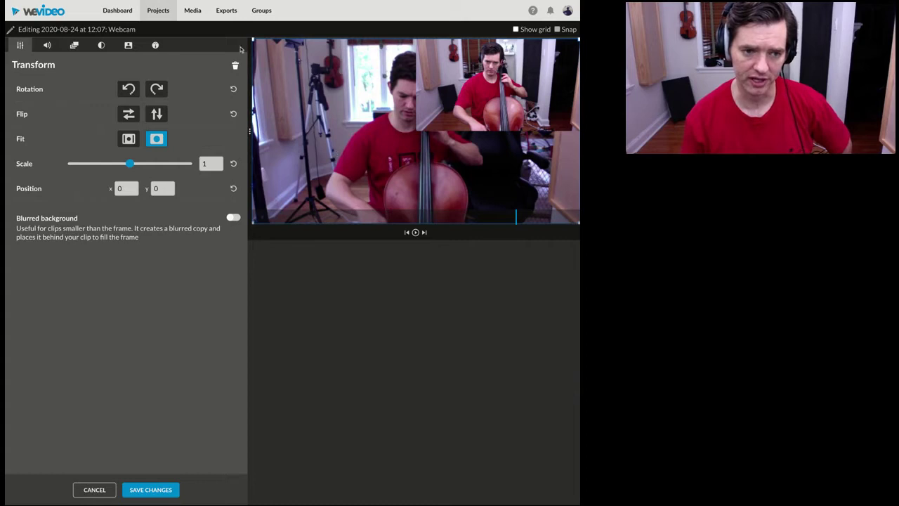
drag(251, 40, 351, 90)
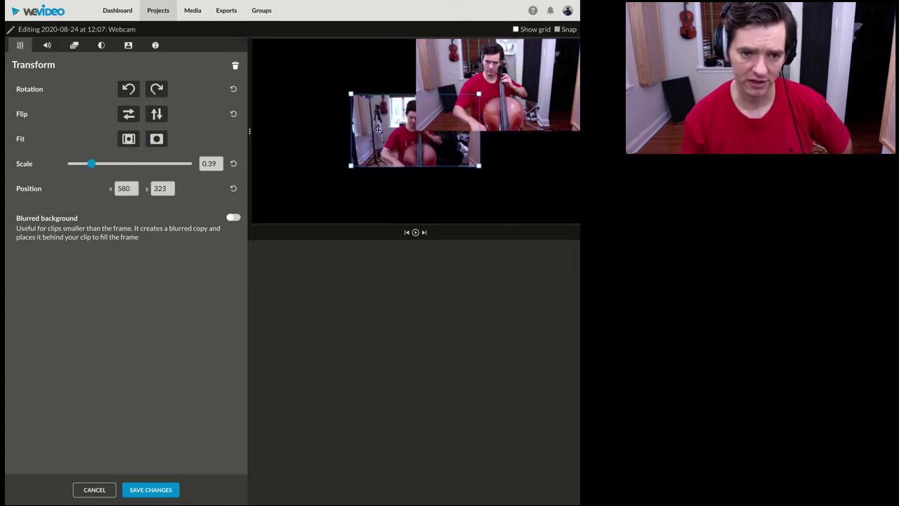
drag(461, 162, 402, 126)
drag(348, 98, 352, 106)
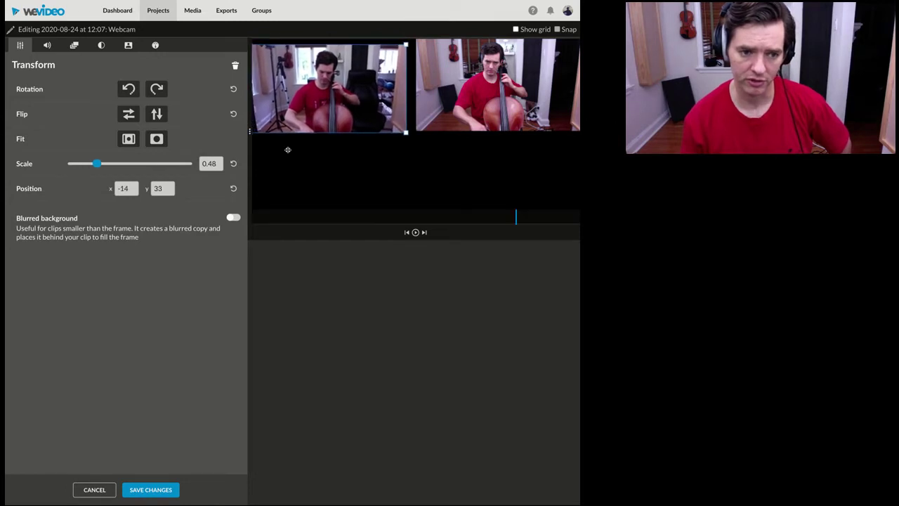
Step: Set the Video 1 clip's scale to 0.5 and its position to x 0, y 0, and save the changes
click(219, 163)
key(BackSpace)
key(BackSpace)
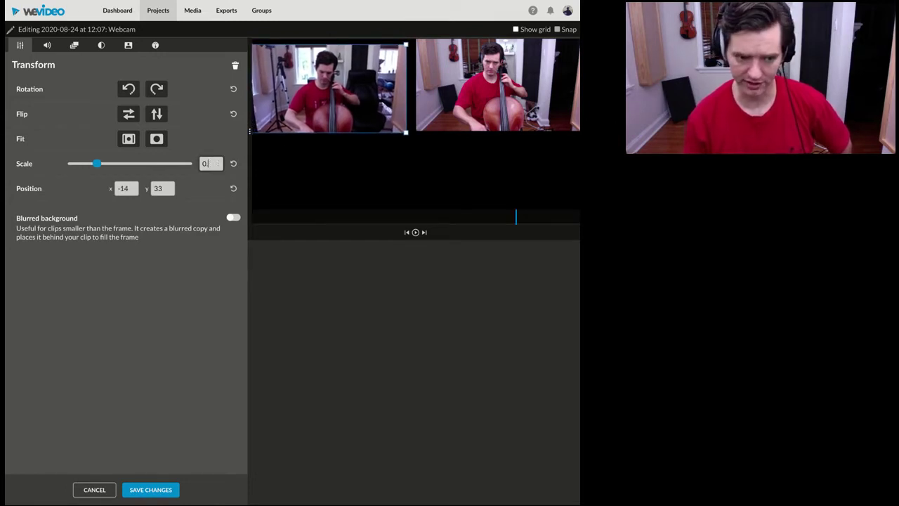
text(5)
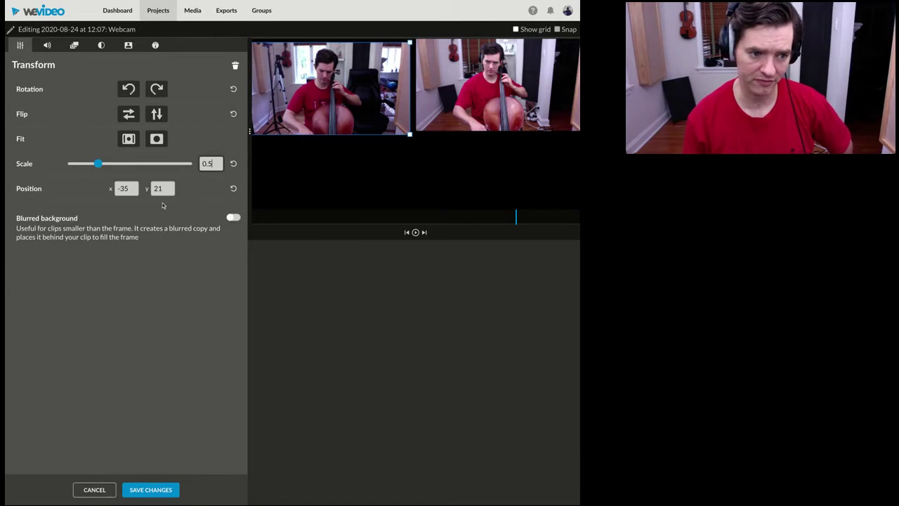
double_click(132, 188)
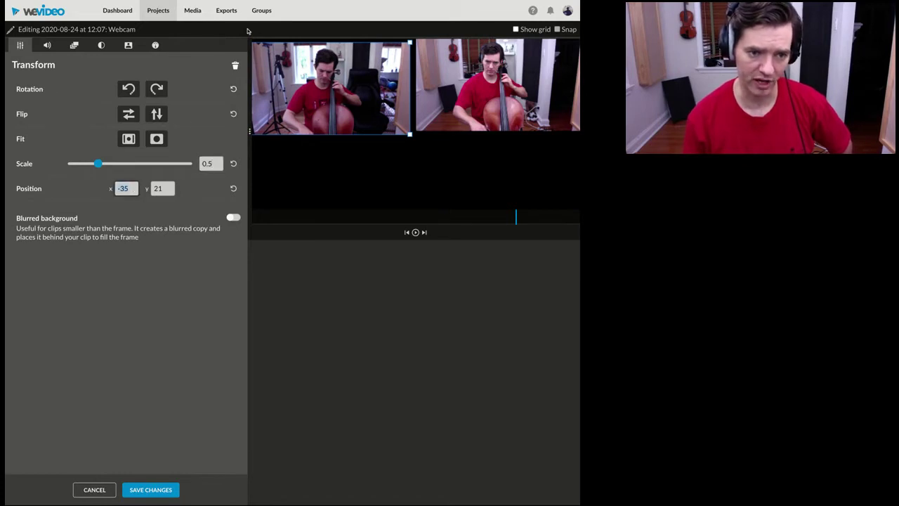
text(0)
key(Tab)
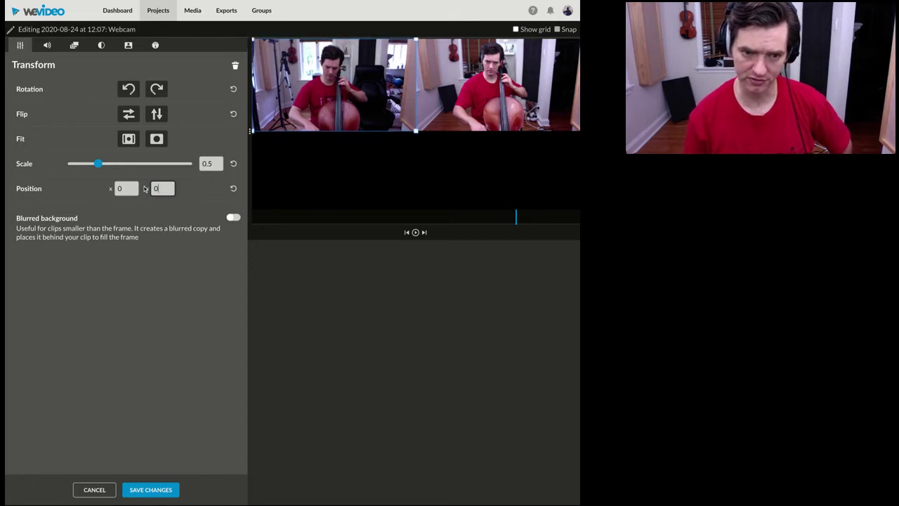
click(163, 489)
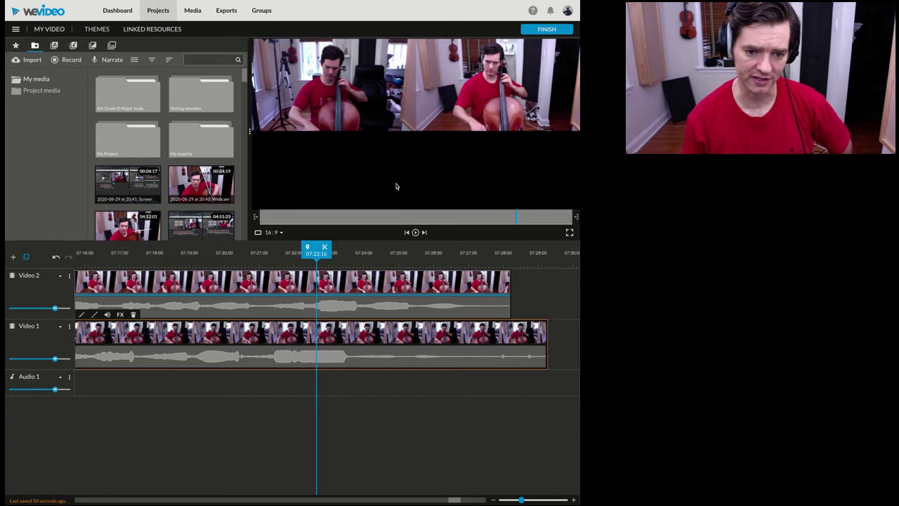
Step: Scrub the timeline back to around 07:13 to review the two side-by-side cello clips
drag(317, 252, 64, 266)
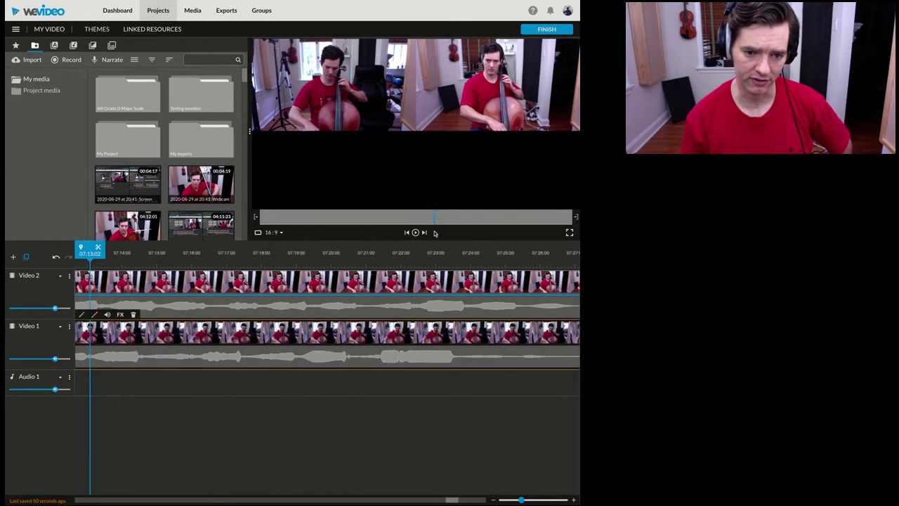
click(327, 251)
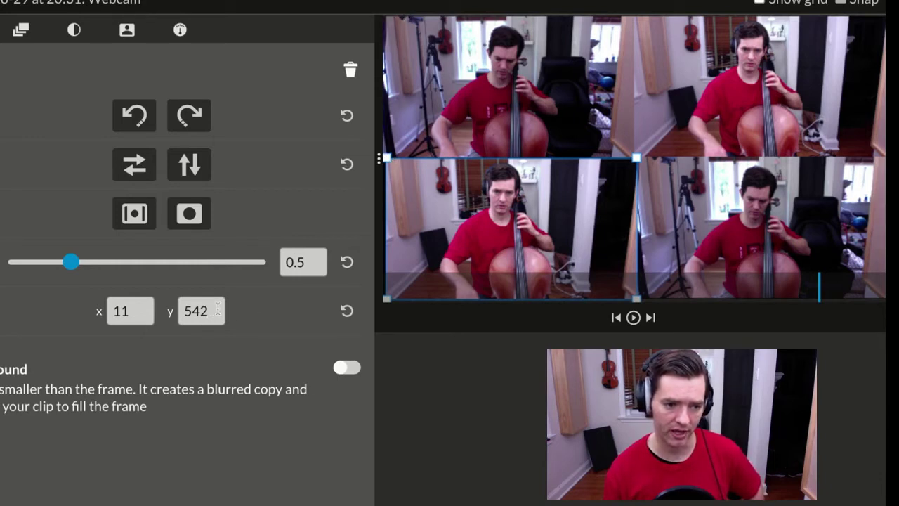
Step: Place the 20:31 webcam clip exactly in the frame's lower-left quarter at x 0, y 540, and save the changes
click(217, 309)
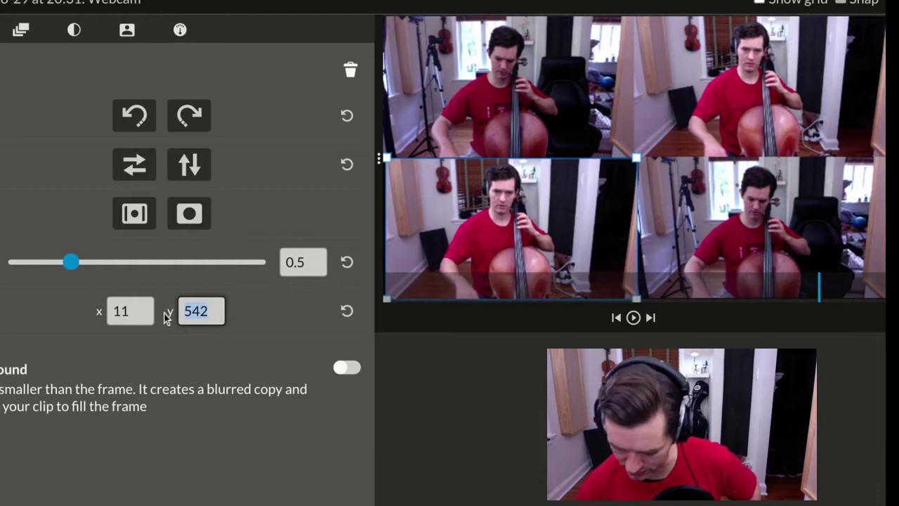
key(BackSpace)
text(0)
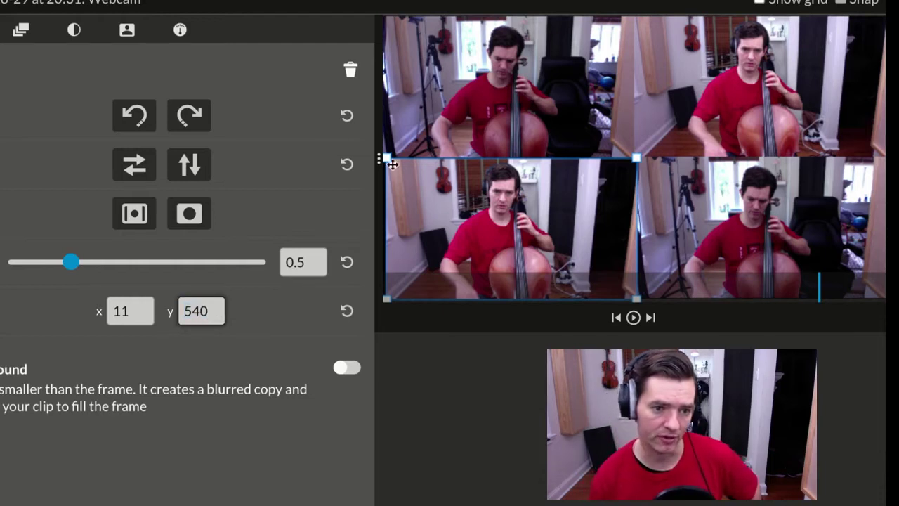
double_click(142, 310)
text(0)
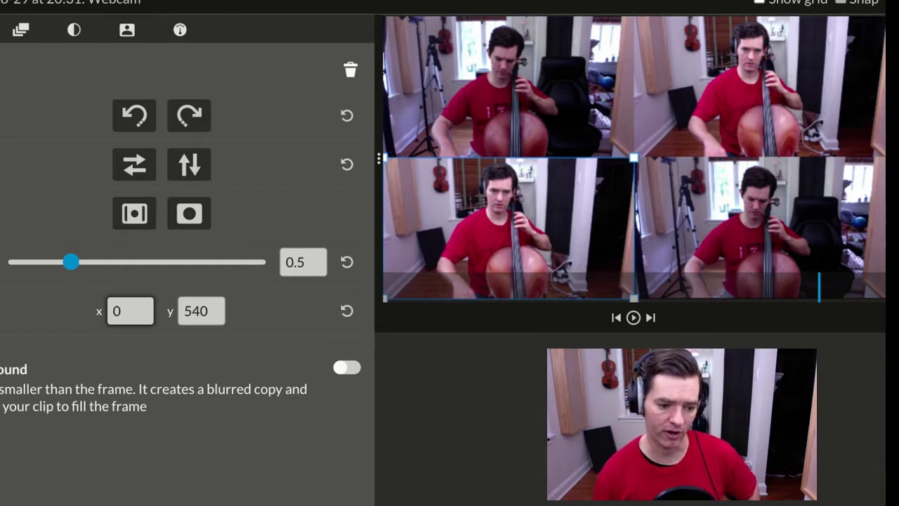
key(Return)
click(749, 464)
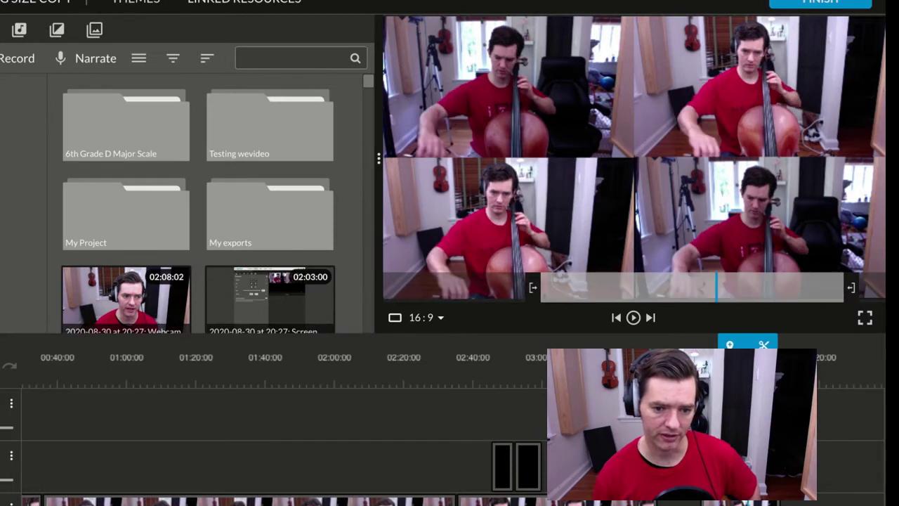
Step: Open the lower-right 12:07 webcam clip for editing and set its position to x 960, y 540
click(703, 409)
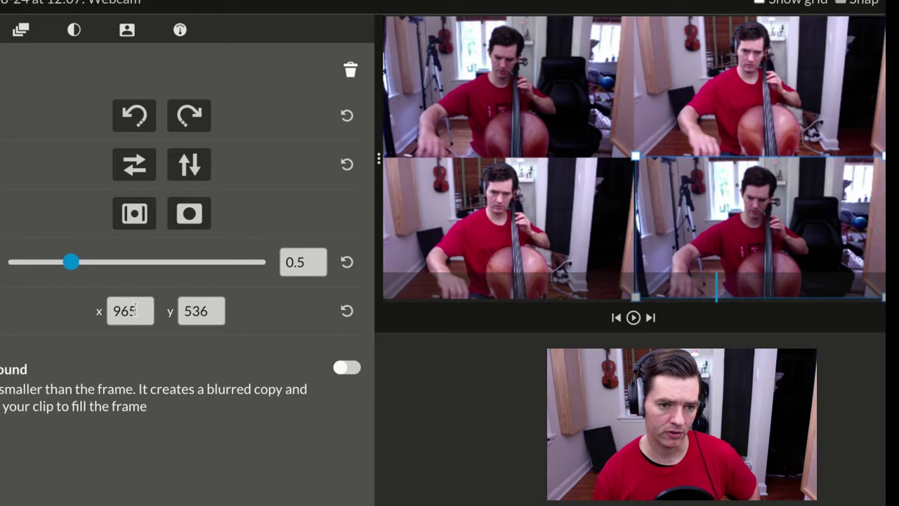
double_click(225, 310)
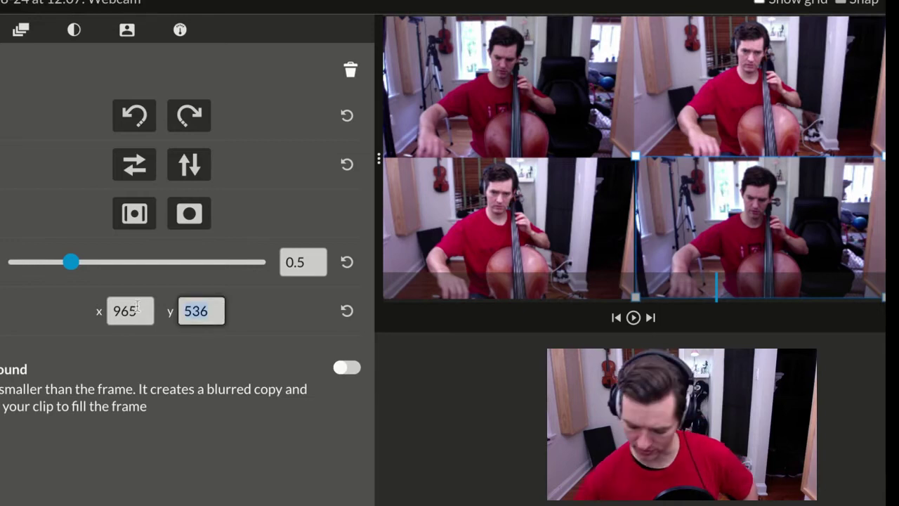
text(540)
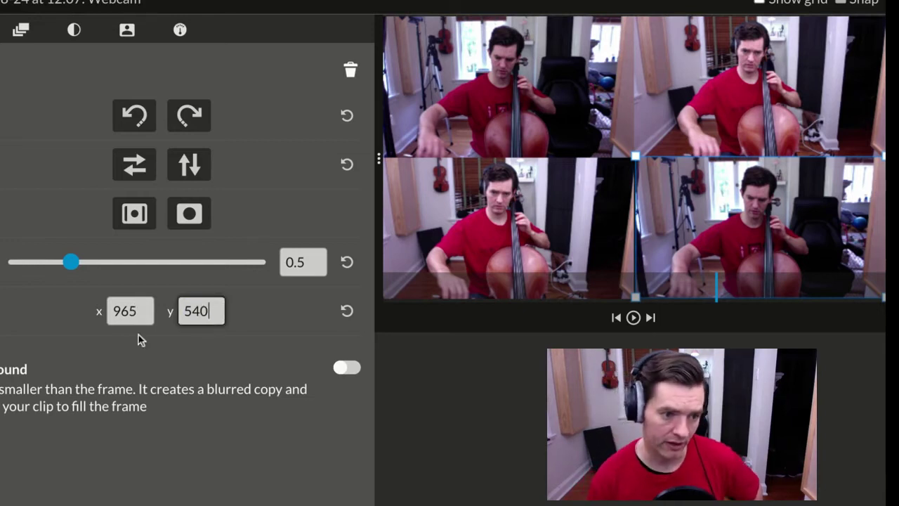
double_click(144, 310)
text(96)
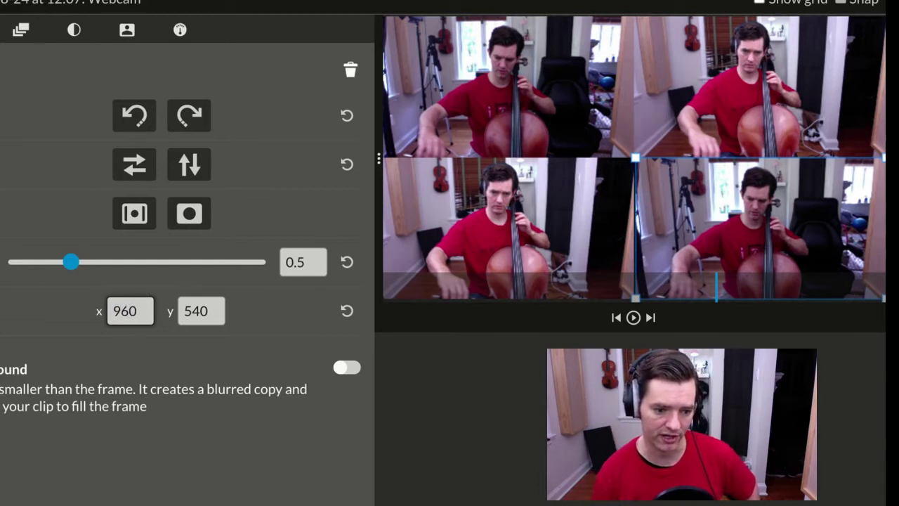
key(Tab)
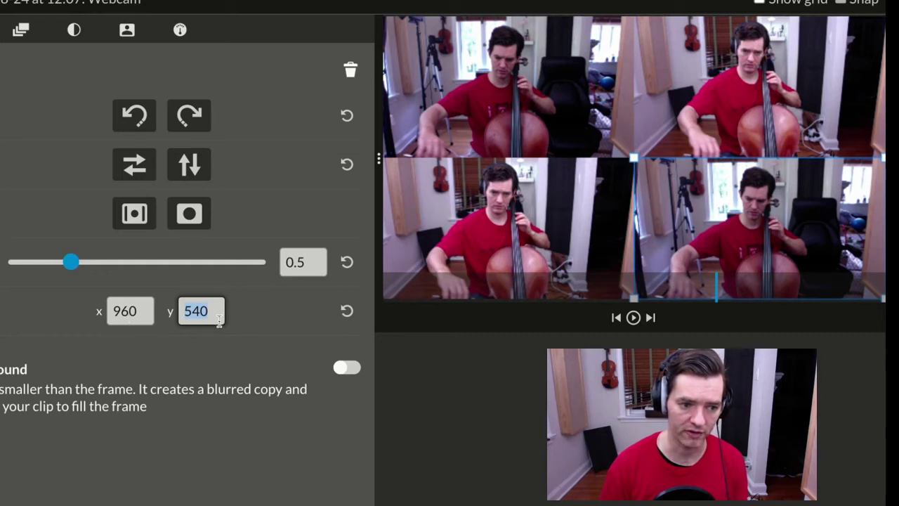
Step: Move the half-size 12:07 clip to the frame's upper-left quarter at x 0, y 0
click(133, 310)
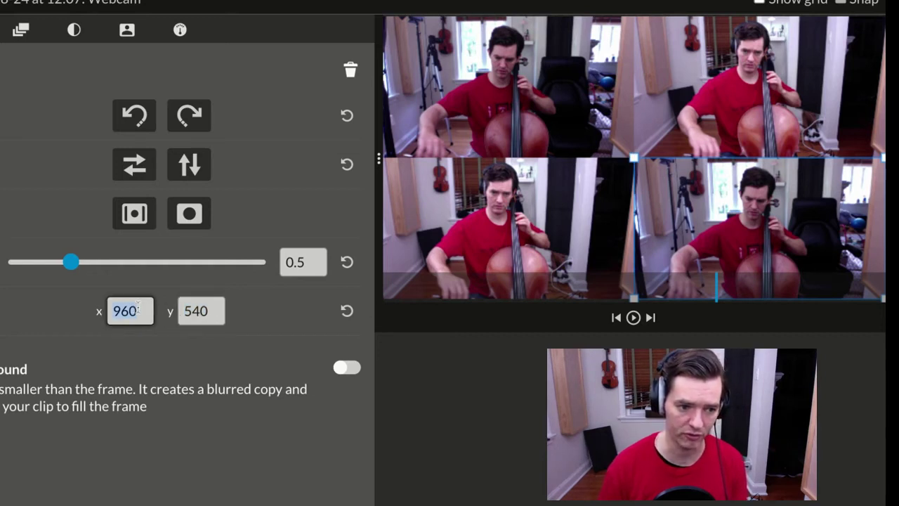
text(0)
key(Tab)
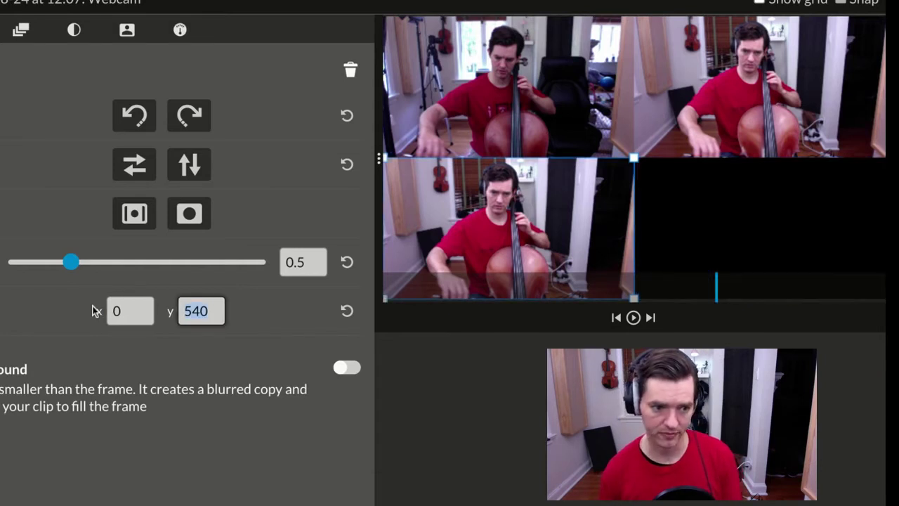
text(0)
key(Tab)
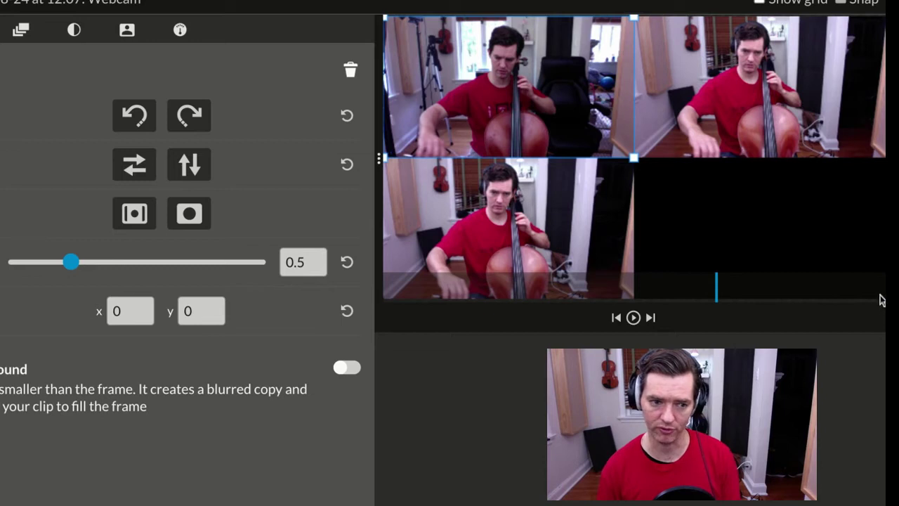
click(143, 311)
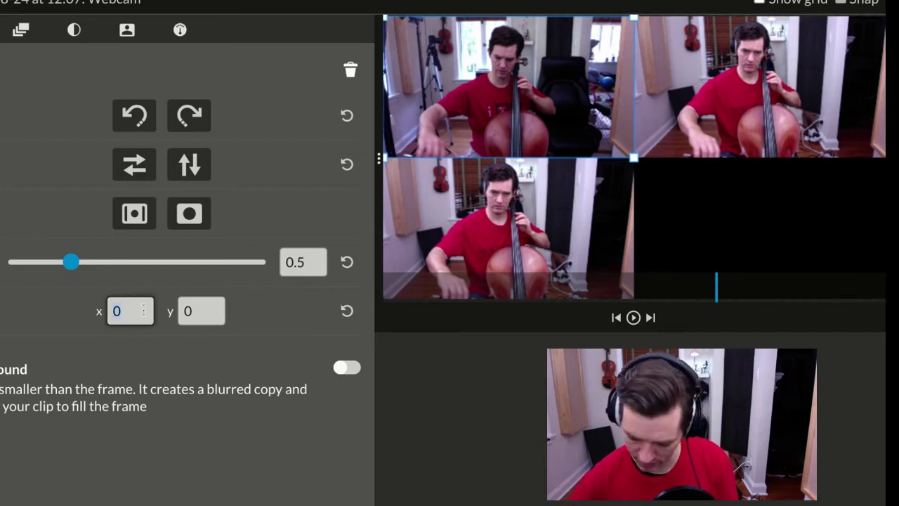
text(540)
key(Tab)
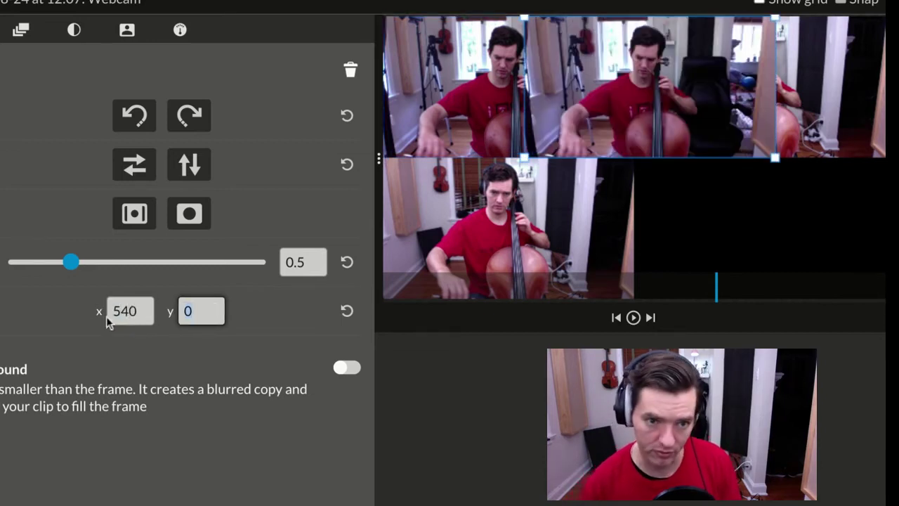
Step: Place the 12:07 clip in the frame's lower-right quarter at x 960, y 540, and save the changes
click(146, 314)
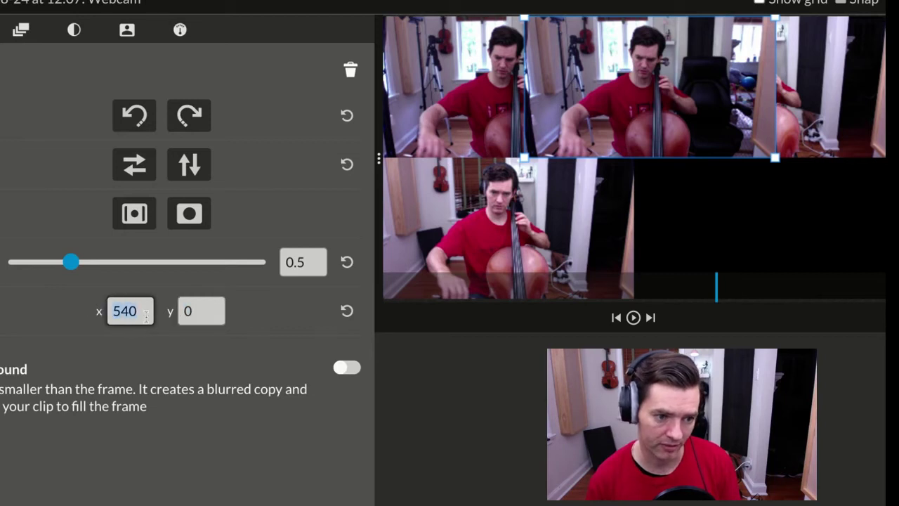
text(960)
key(Tab)
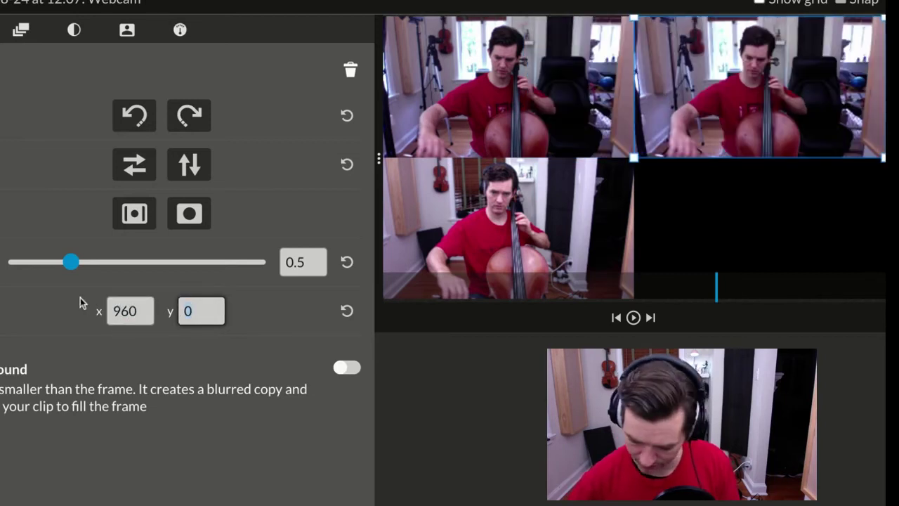
text(540)
key(Return)
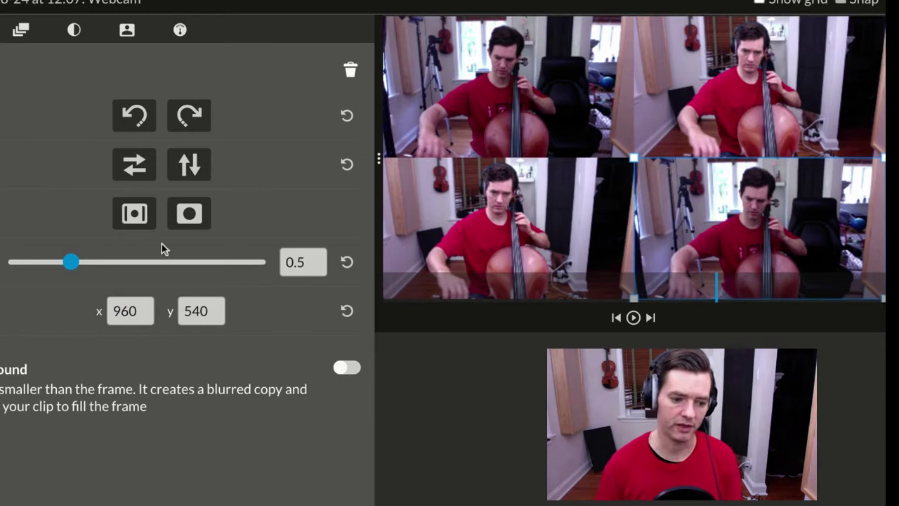
click(737, 484)
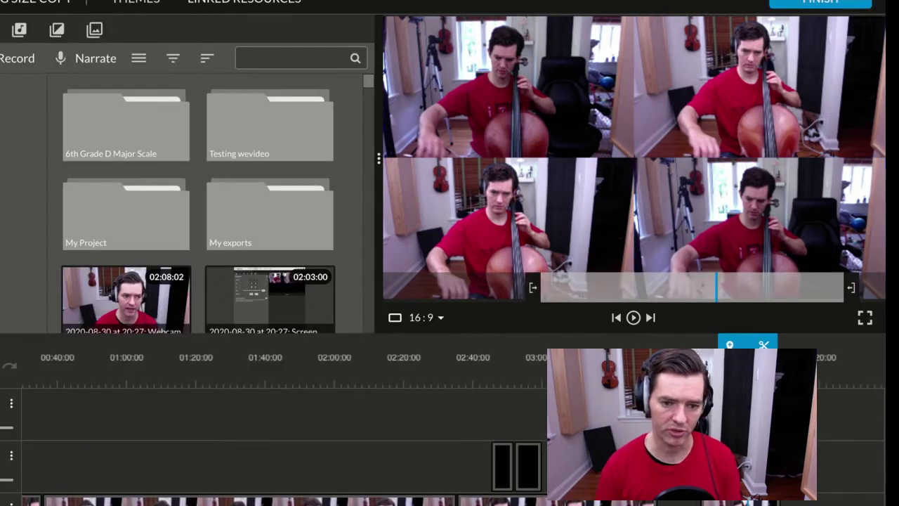
Step: Play back a short stretch of the four-clip cello grid to check the arrangement
drag(747, 345, 747, 345)
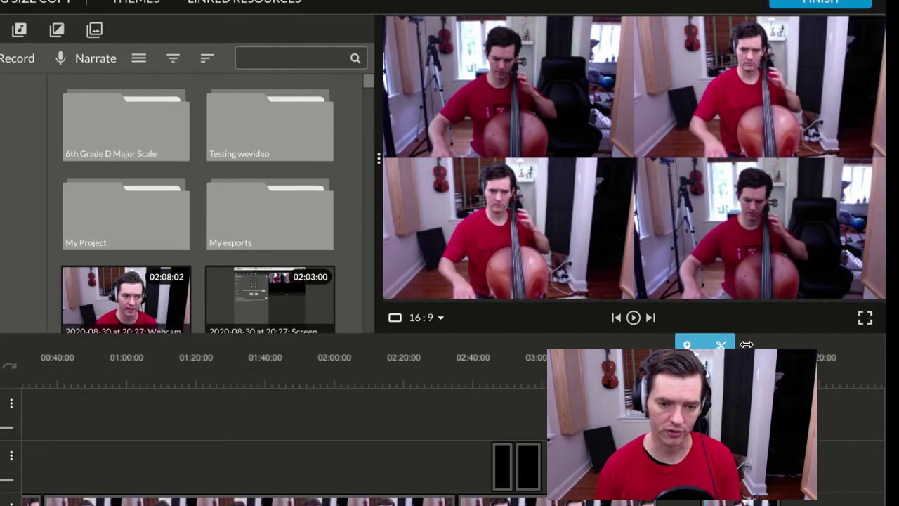
key(space)
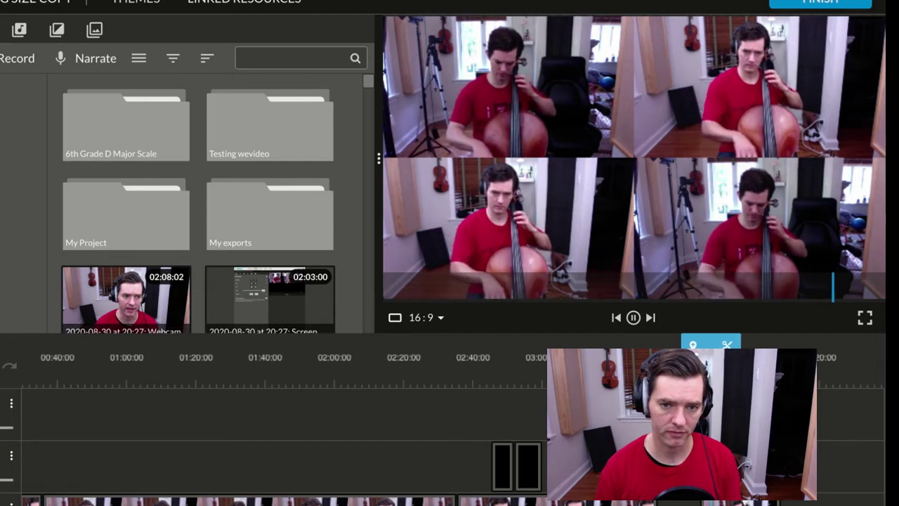
click(634, 317)
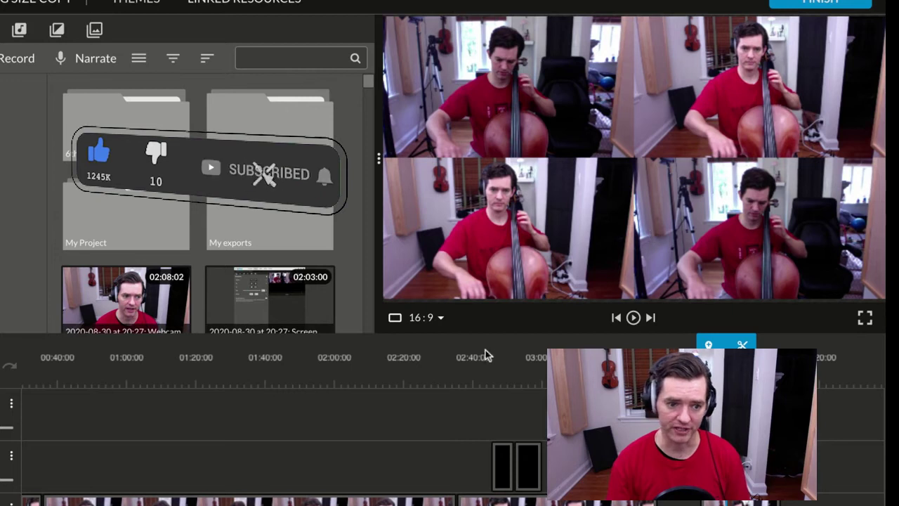
Step: Switch the project's aspect ratio to 9:16 and move the playhead to the four-clip cello section at 03:49:20
click(441, 318)
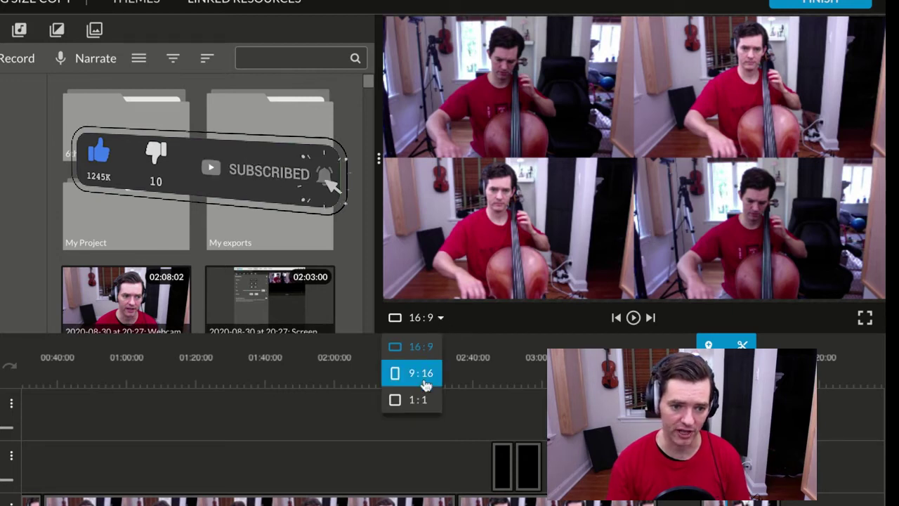
click(422, 373)
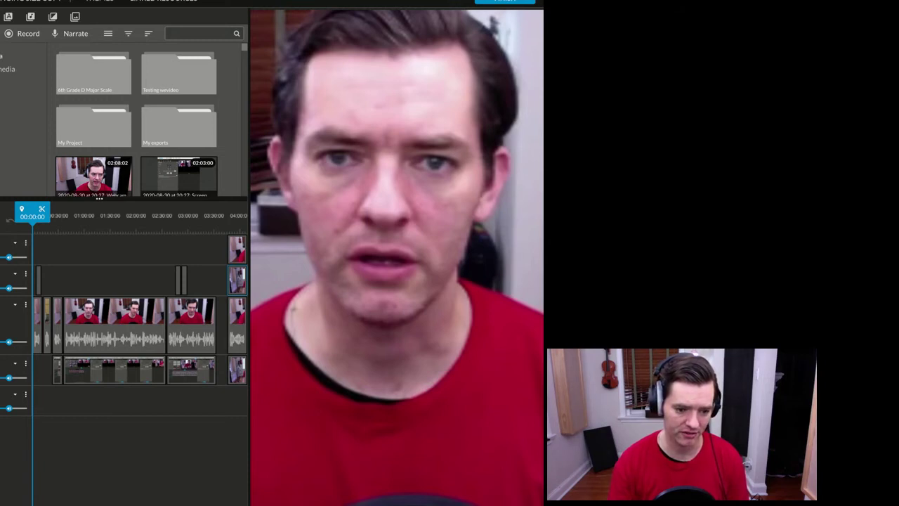
drag(24, 209, 205, 209)
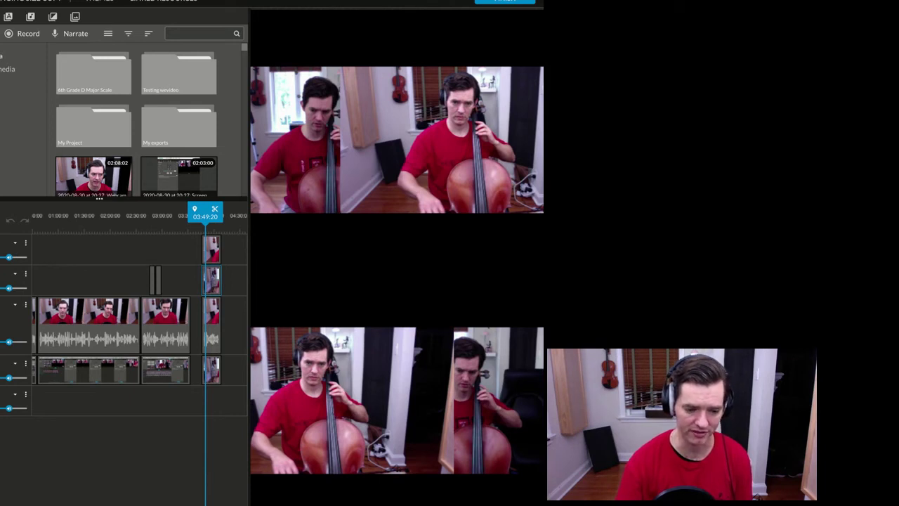
Step: Set the project's aspect ratio to 16:9 and move the playhead to the cello clips near the timeline's end
mouse_move(280, 501)
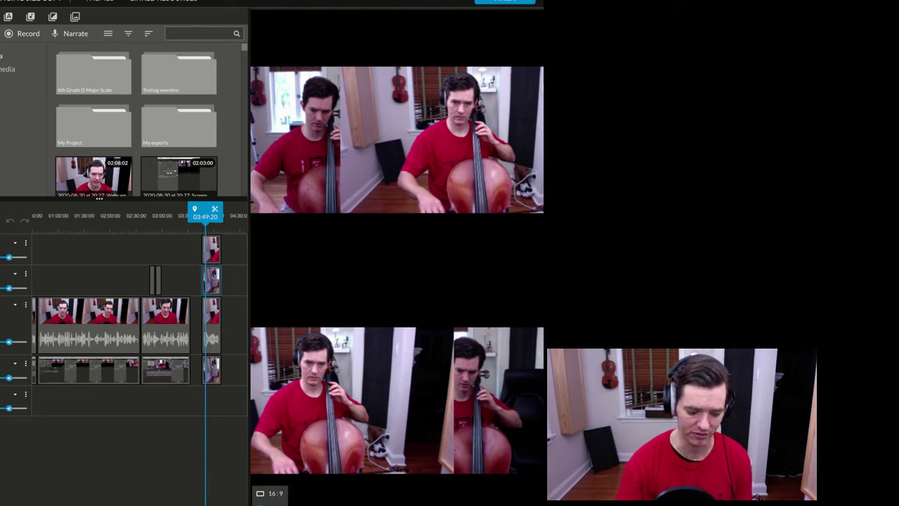
click(281, 494)
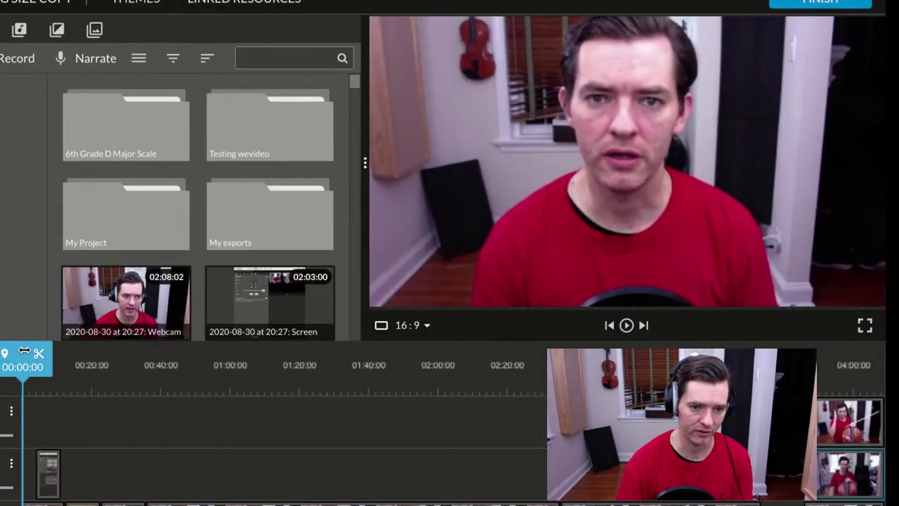
drag(25, 350, 878, 362)
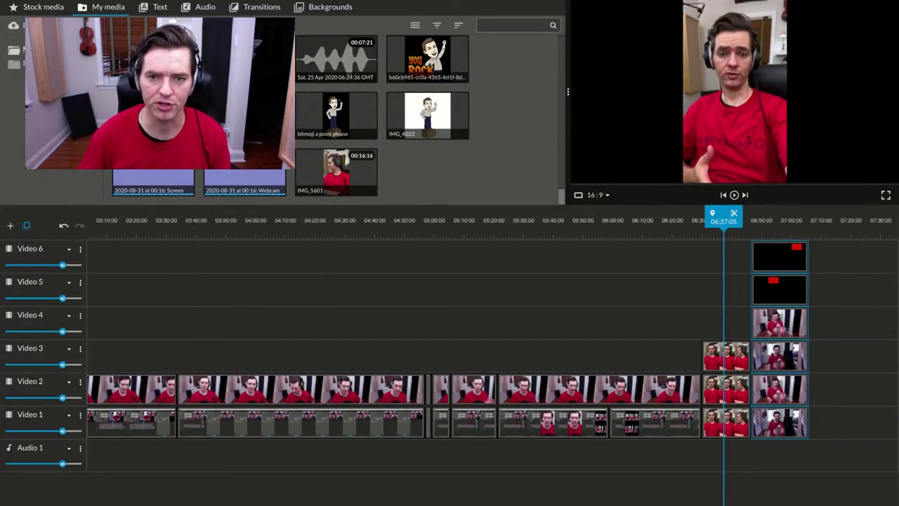
Step: Move the Video 2 portrait clip to the left third of the frame at about x 22, y 6, and save the change
click(721, 420)
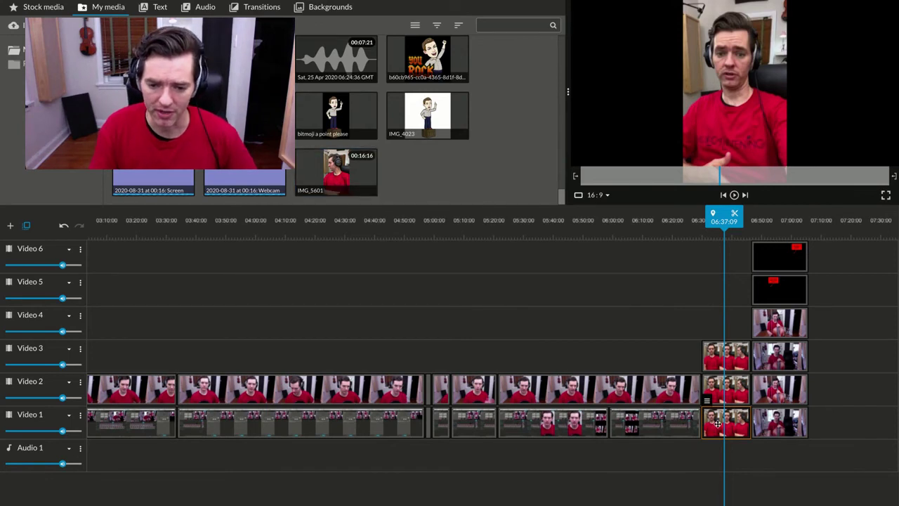
drag(724, 214, 809, 214)
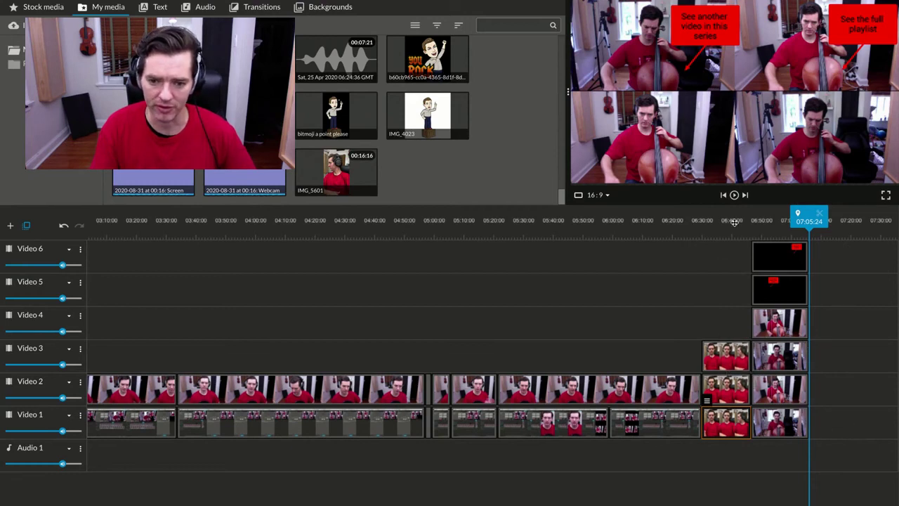
click(721, 414)
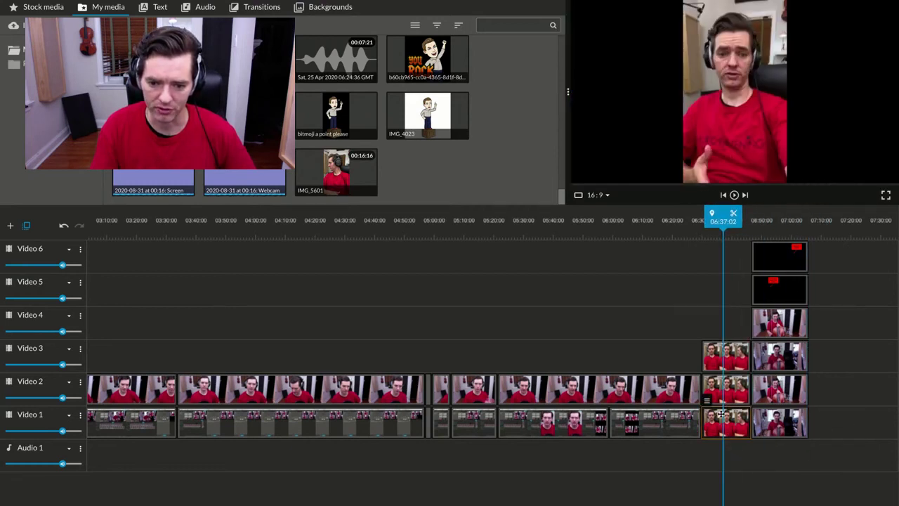
click(710, 390)
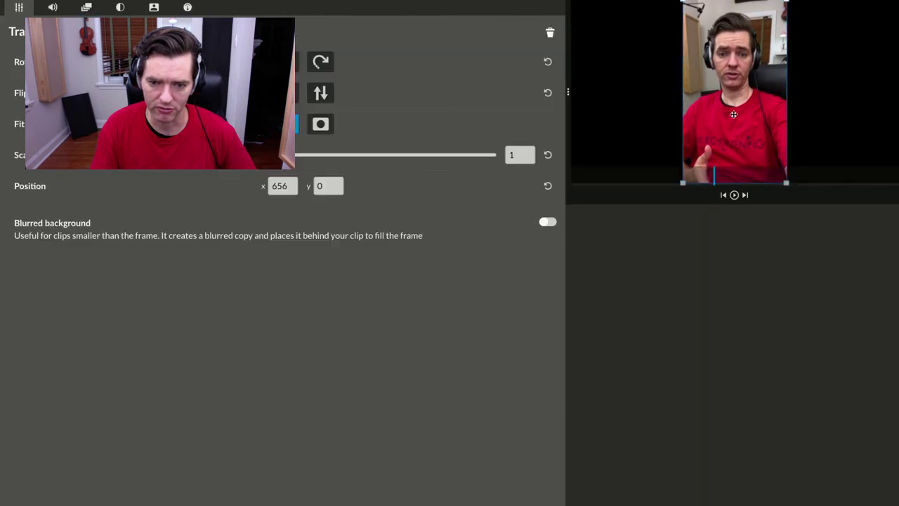
drag(734, 114, 625, 115)
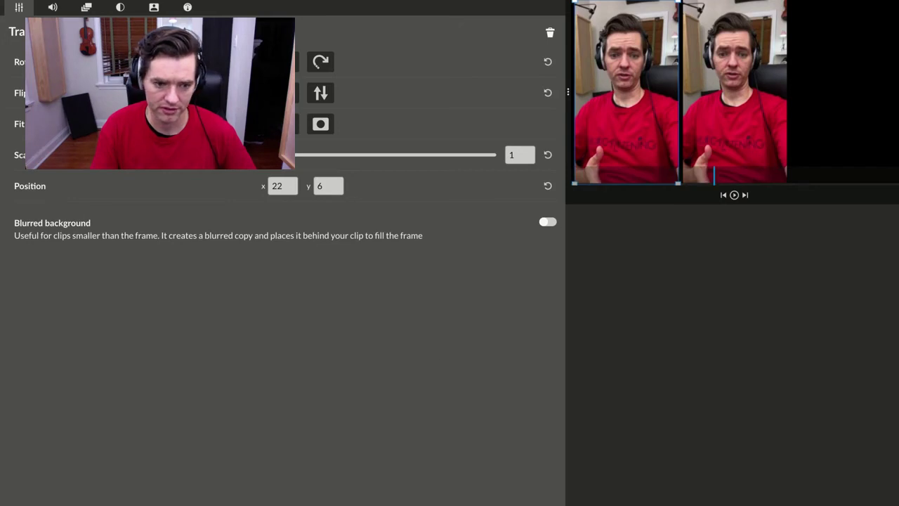
click(458, 502)
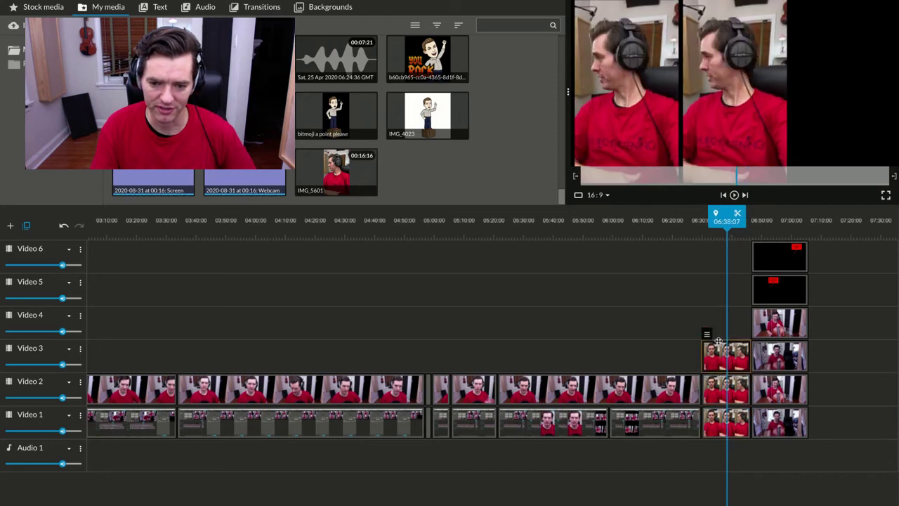
Step: Move the Video 3 portrait clip to the right third of the frame at x 1286, y 0, and return to the timeline
mouse_move(709, 335)
click(710, 320)
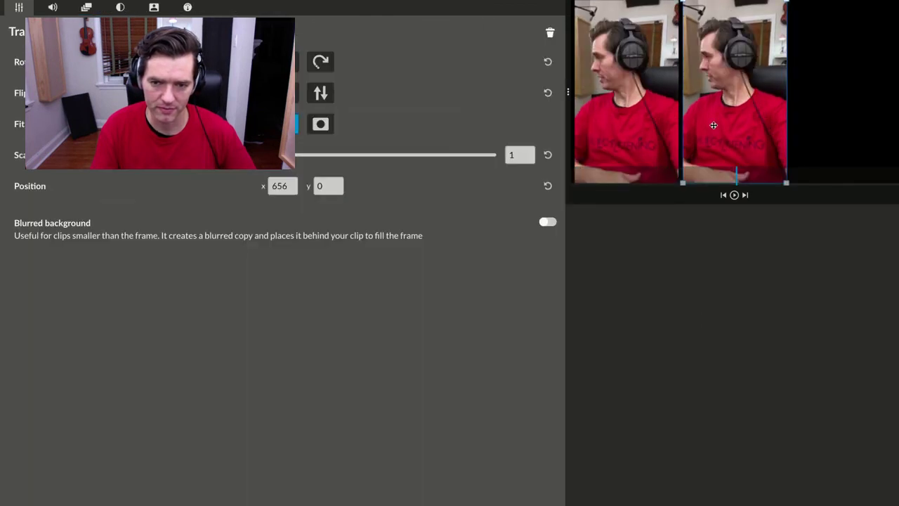
drag(718, 124, 826, 123)
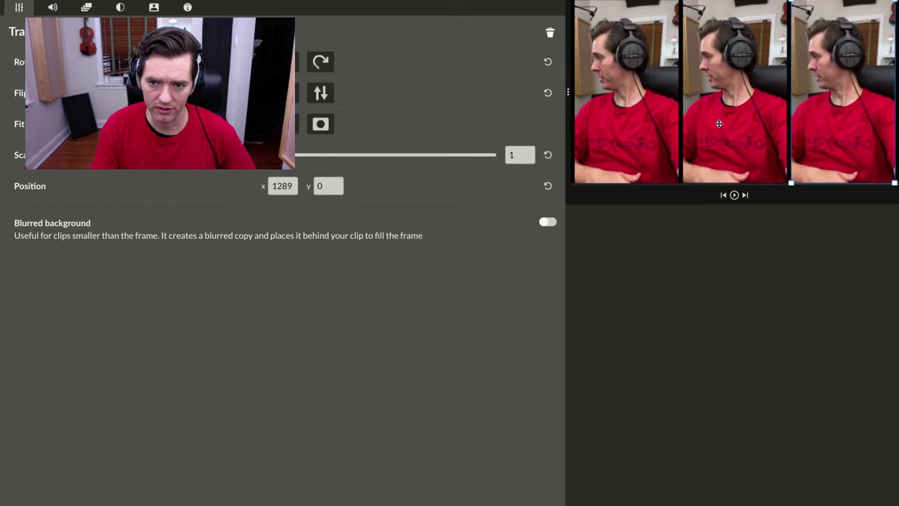
key(Left)
key(Left)
key(Left)
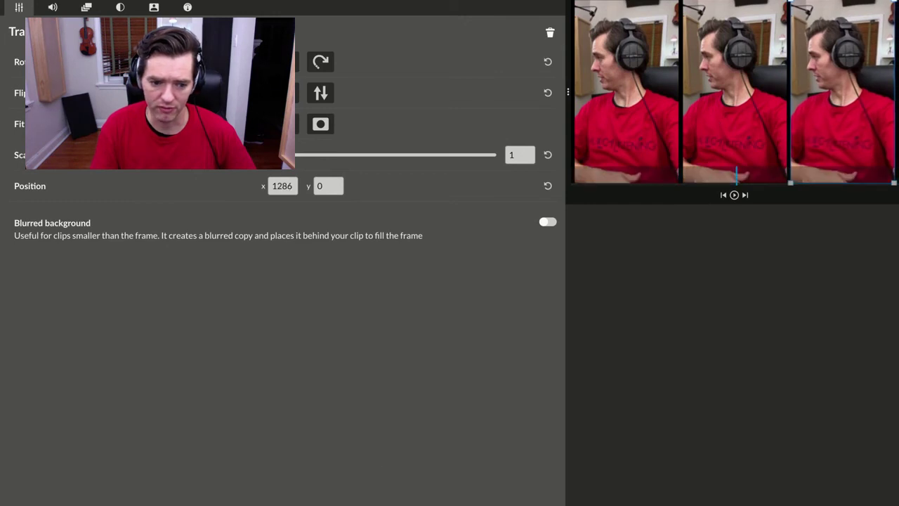
key(Escape)
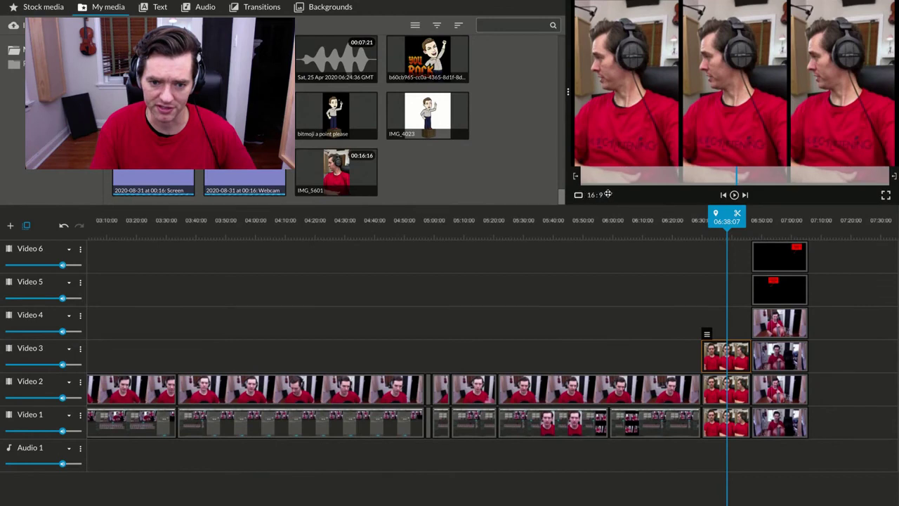
Step: Switch the project's aspect ratio to 9:16 and back to 16:9
click(605, 194)
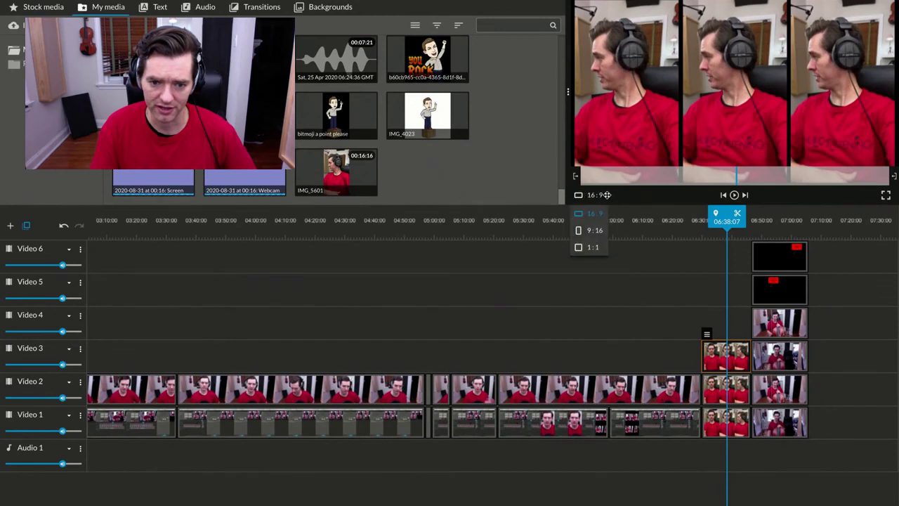
click(598, 231)
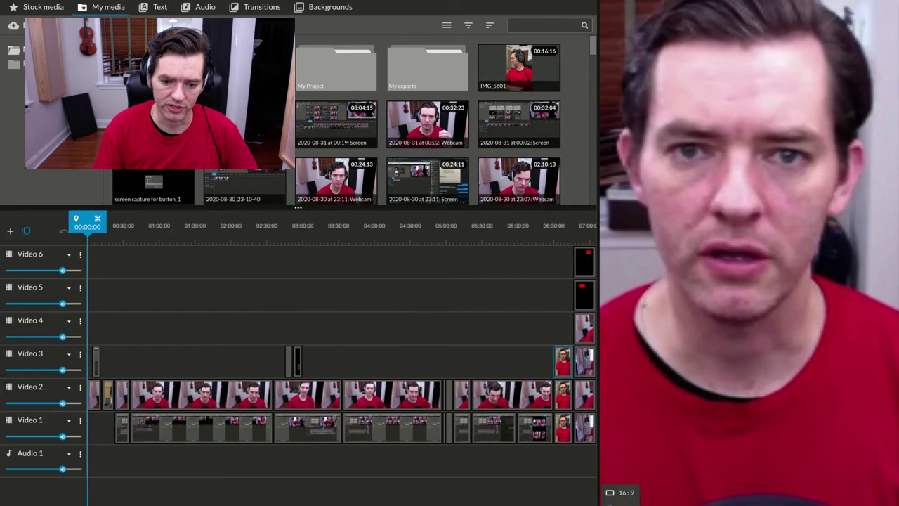
click(625, 494)
click(627, 491)
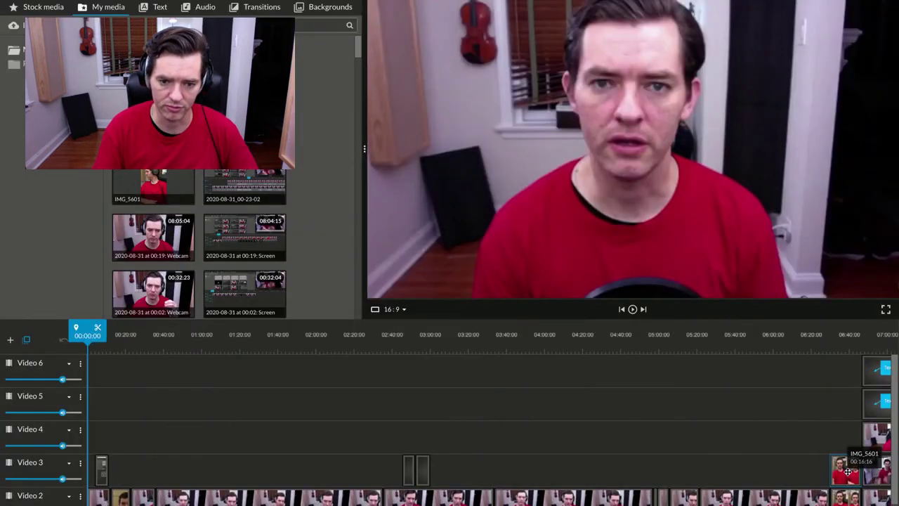
Step: Play the three side-by-side portrait clips from their start at 06:30:05 through to the four-clip cello grid
click(846, 473)
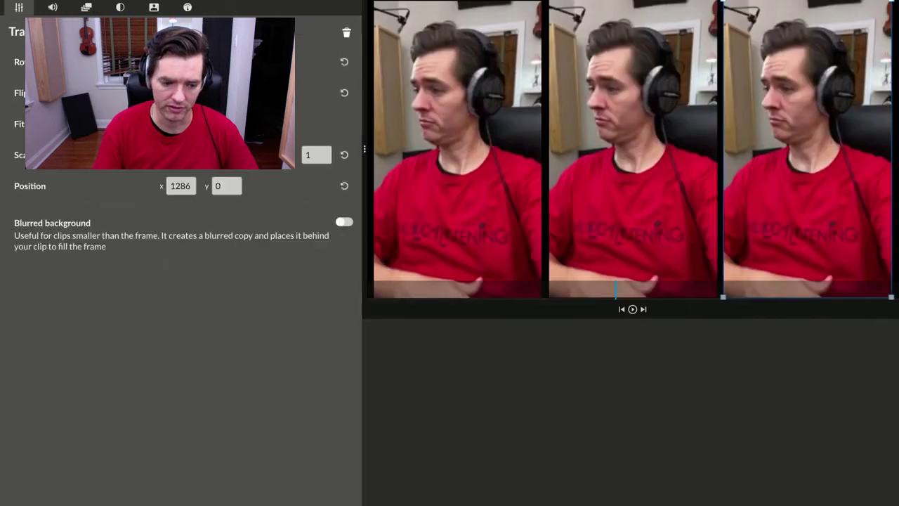
key(Escape)
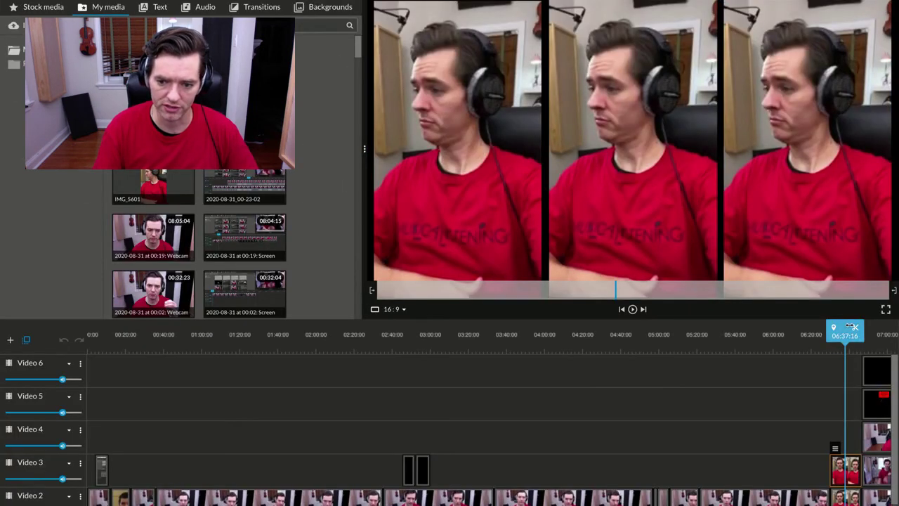
drag(845, 330, 830, 328)
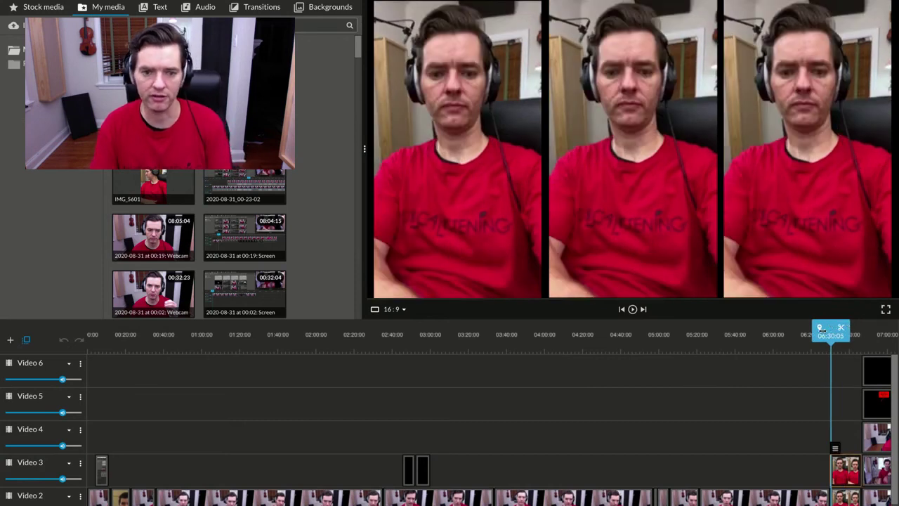
click(633, 309)
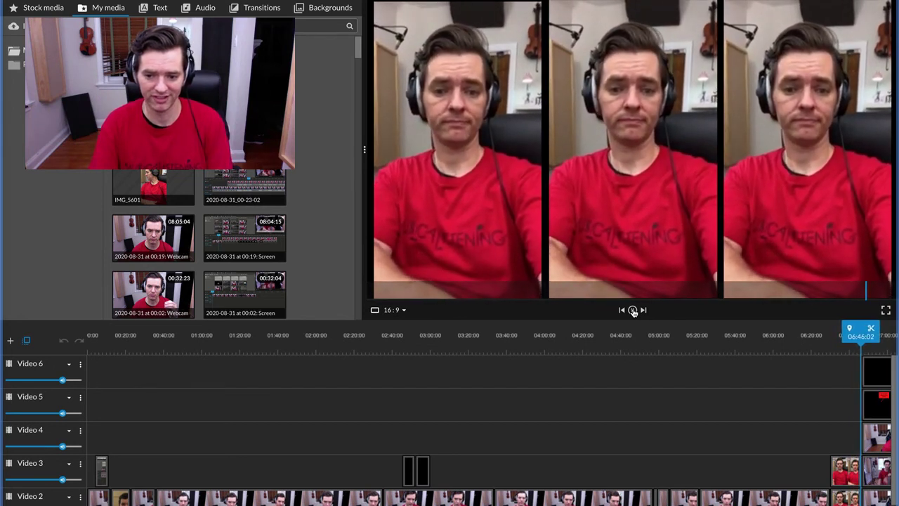
key(space)
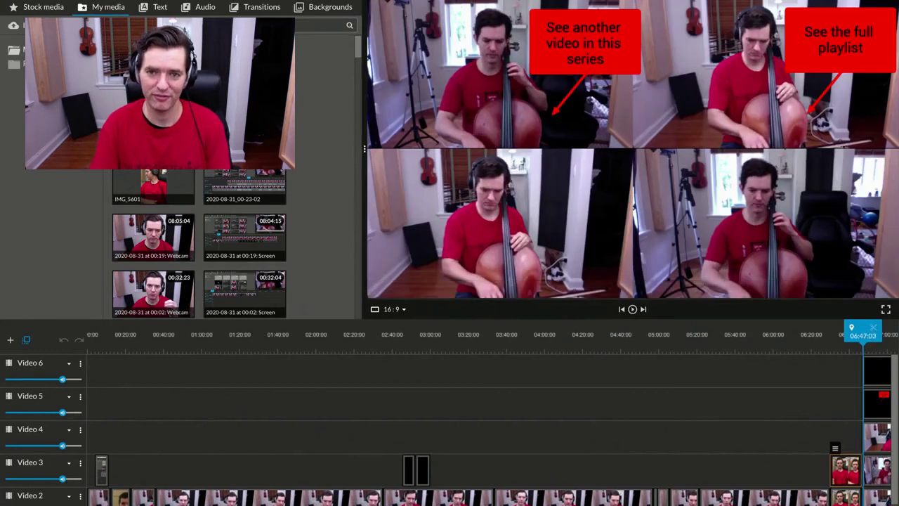